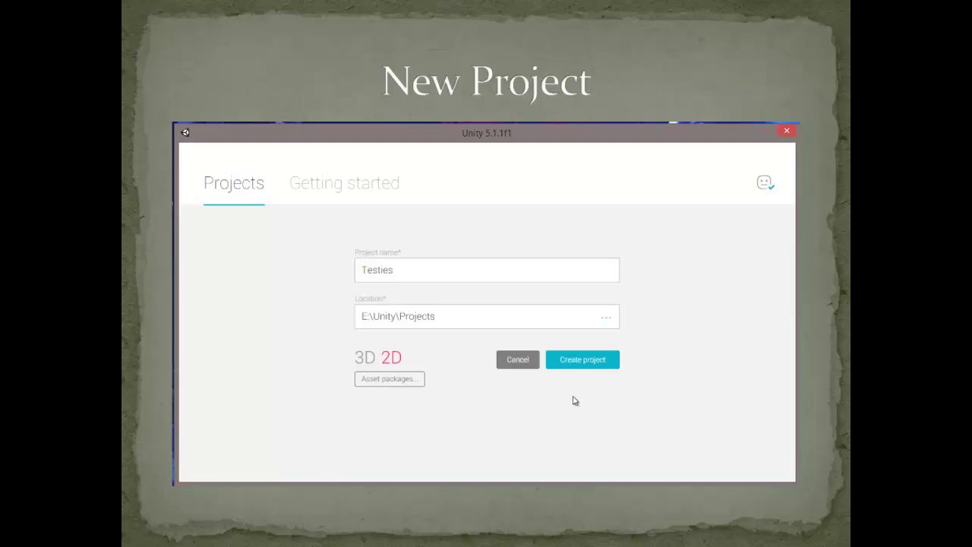
click(573, 400)
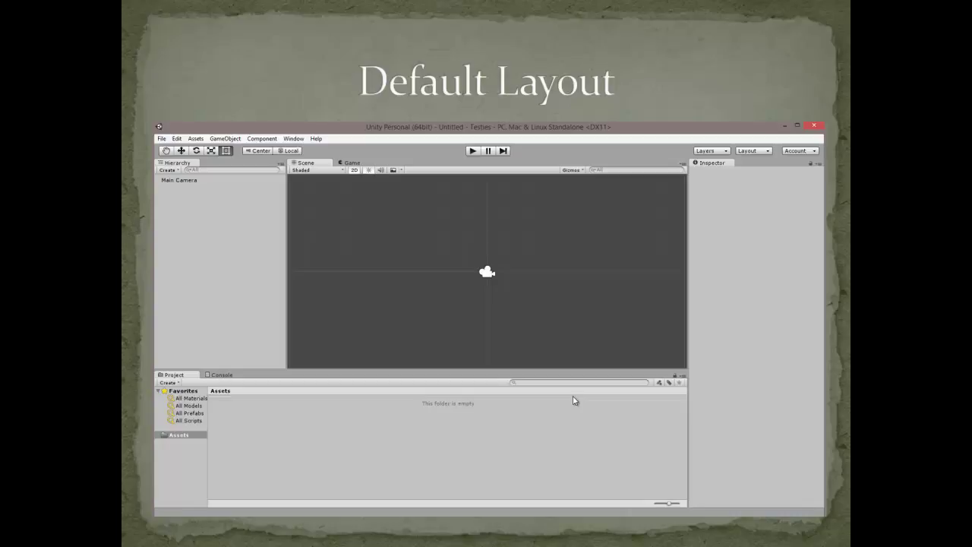
click(573, 401)
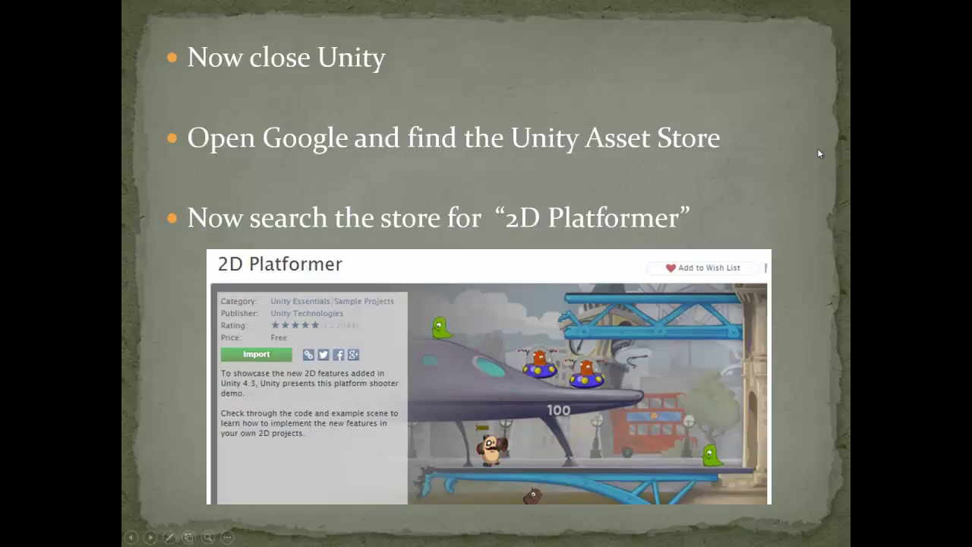
key(Right)
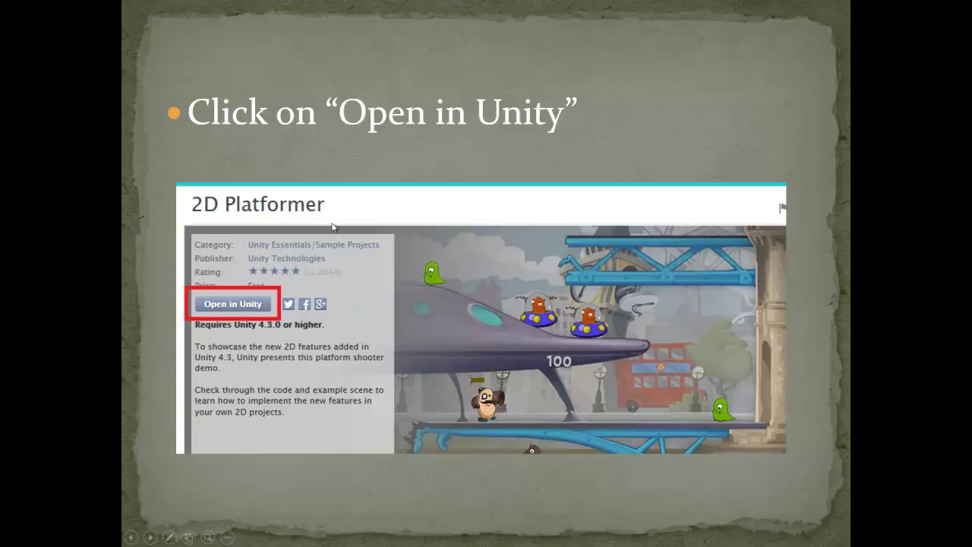
Switch to Unity, play the First Testies scene to watch the cube on the plane, and stop play mode.
key(alt+Tab)
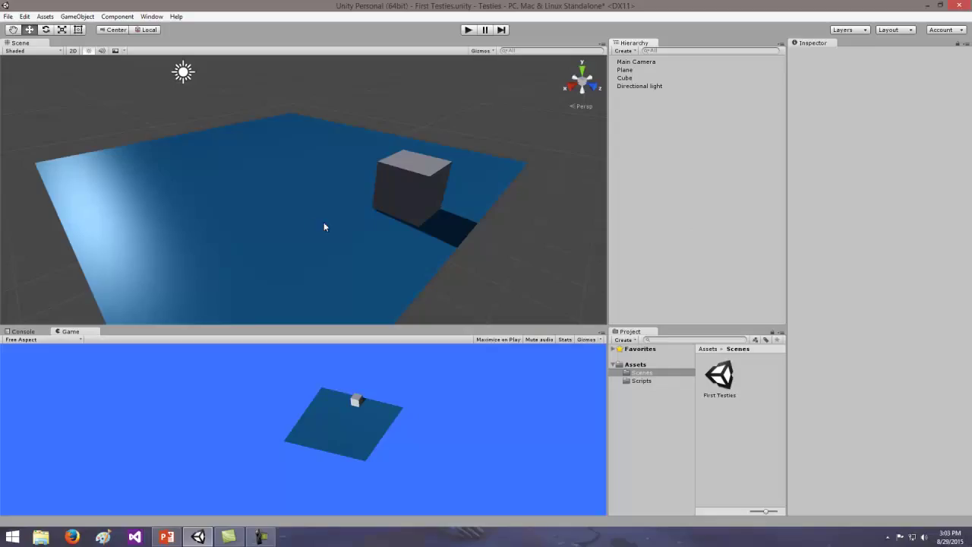
click(468, 30)
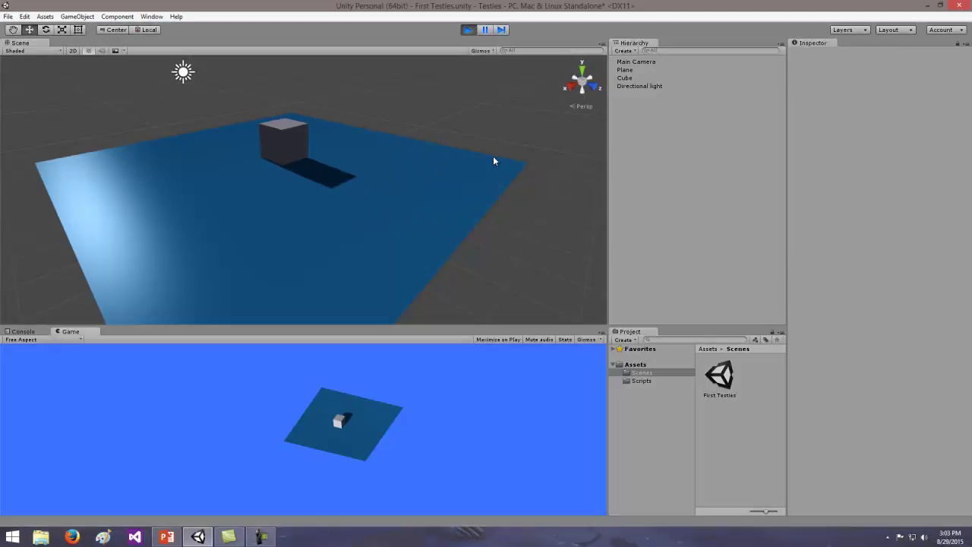
click(468, 30)
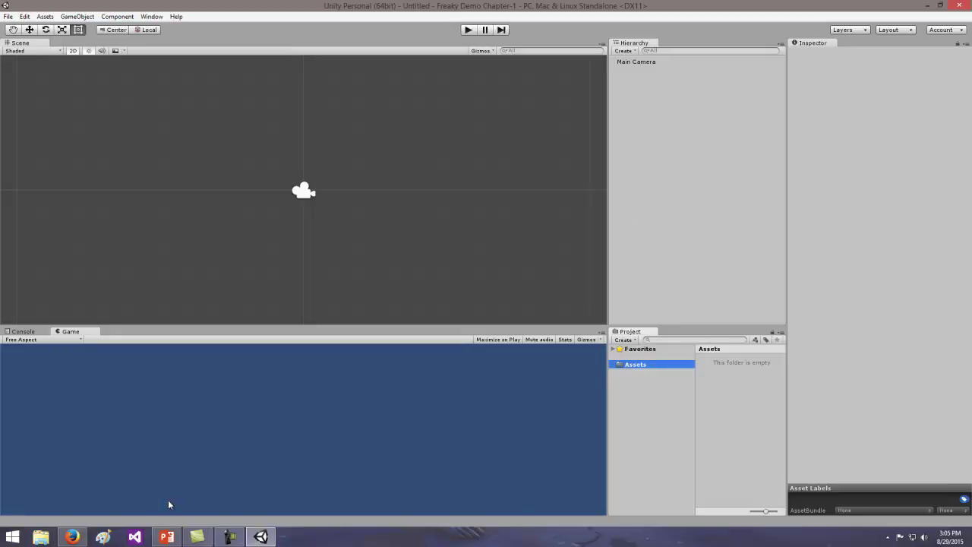
Switch to Firefox, search Google for "unity asset store" and open the Unity Asset Store site.
click(72, 537)
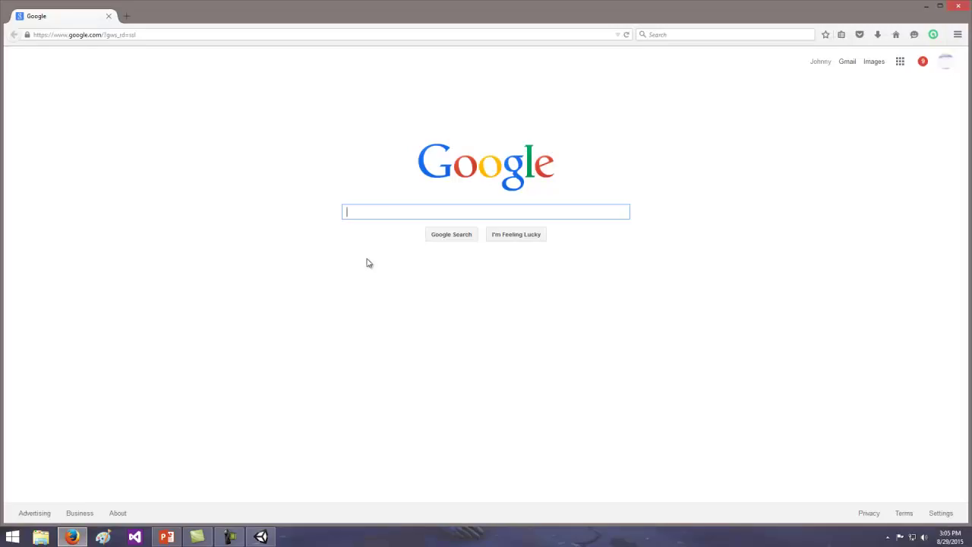
text(unity )
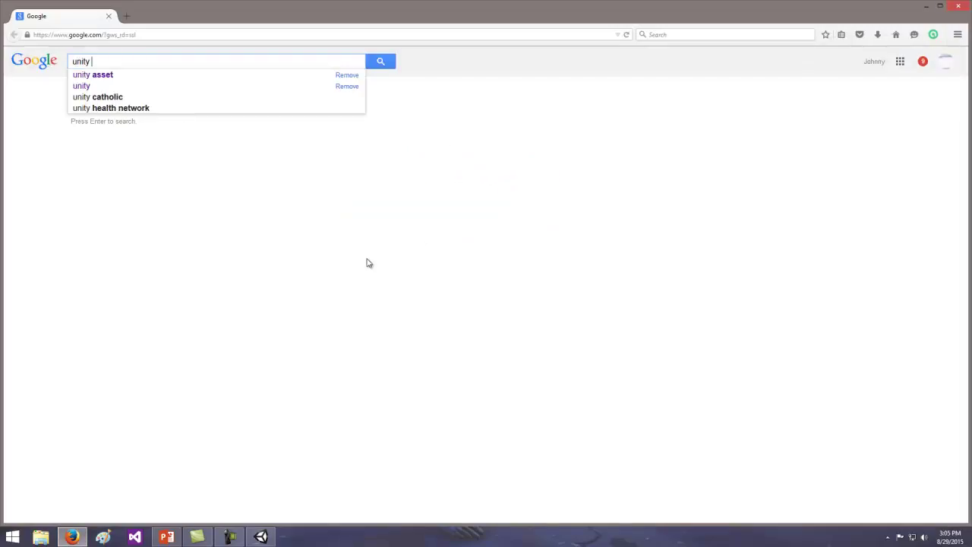
text(asset store)
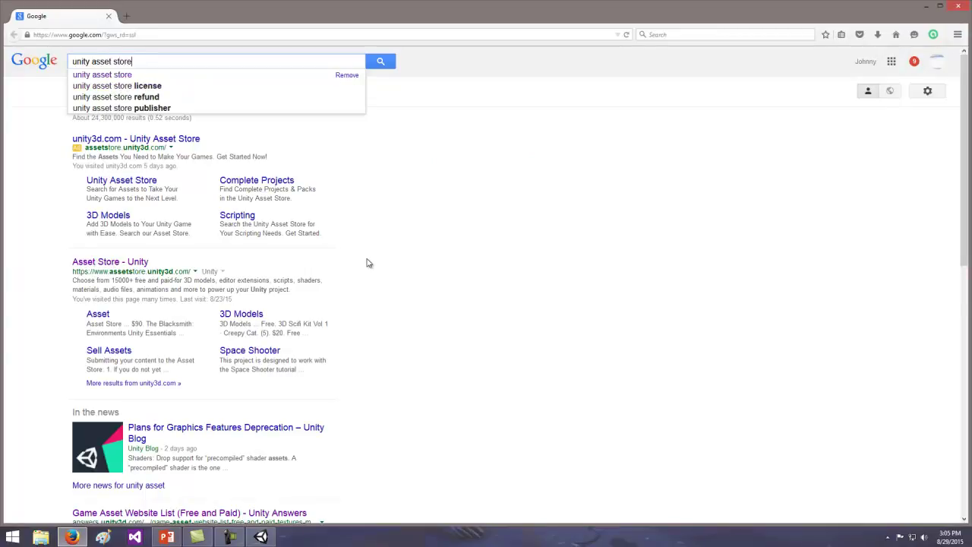
key(Return)
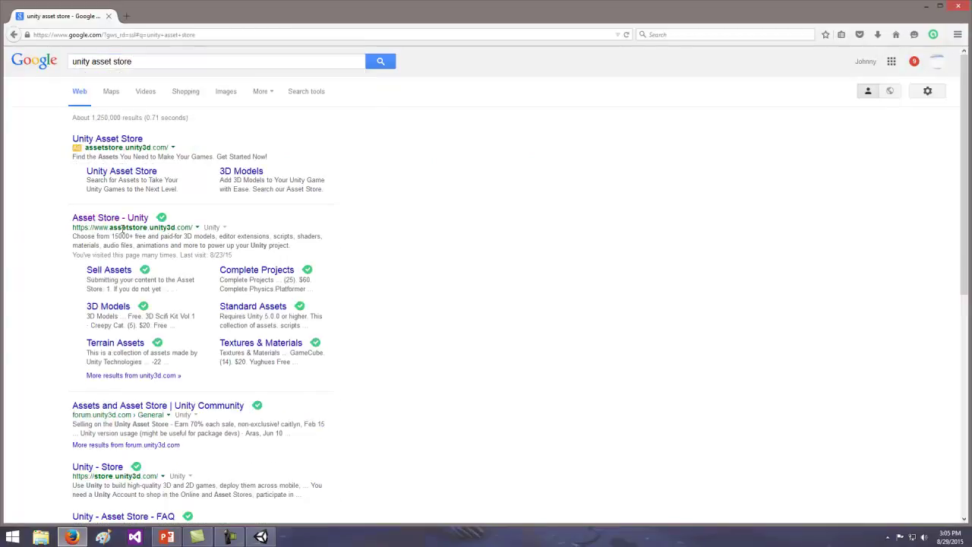
click(113, 221)
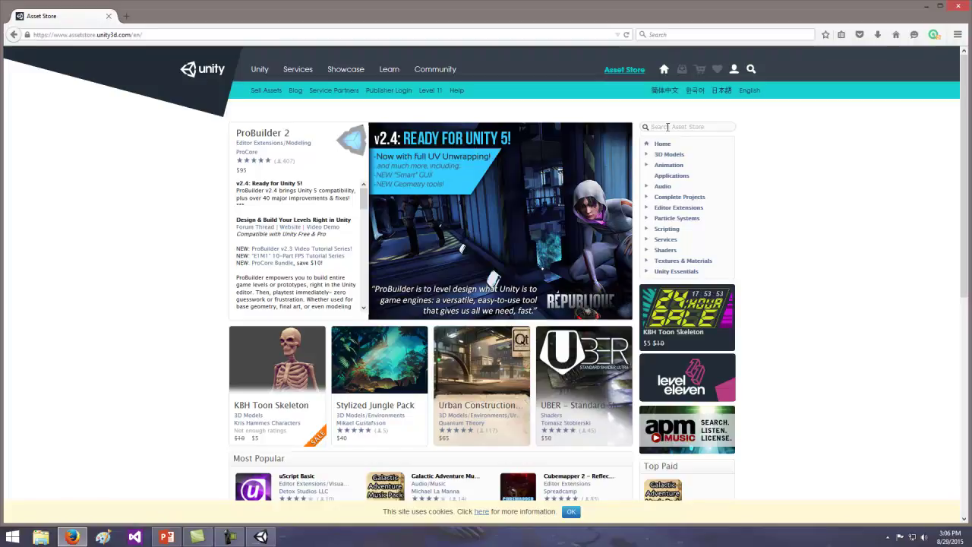
Try searching the Asset Store for "2d Platformer" and view the Platformer Sprite Game Pack: Yummy Land listing.
text(2d Platformer)
key(Return)
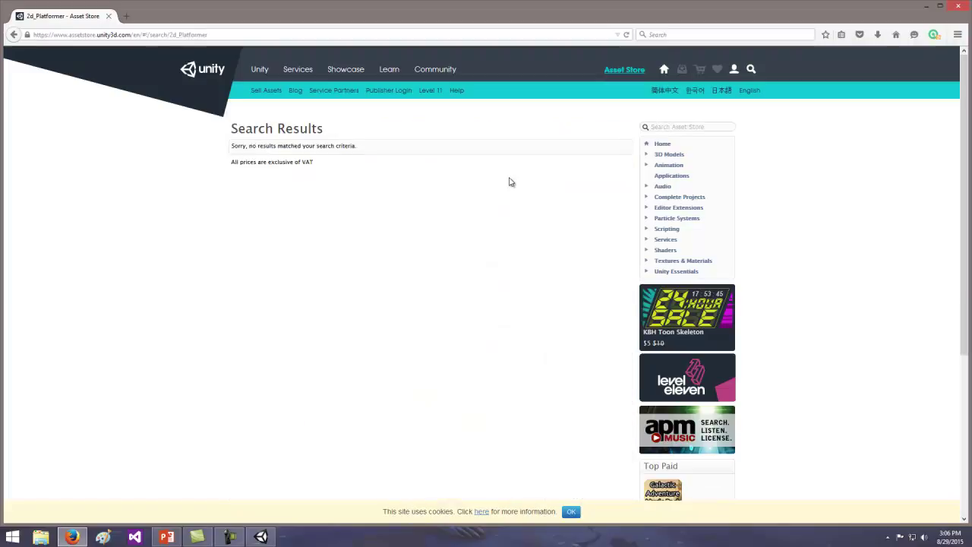
key(alt+Left)
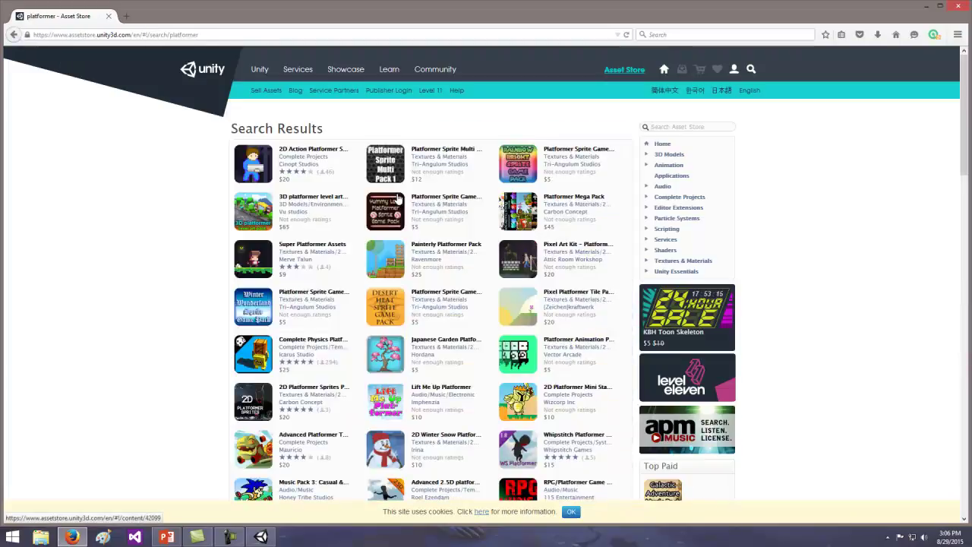
click(399, 198)
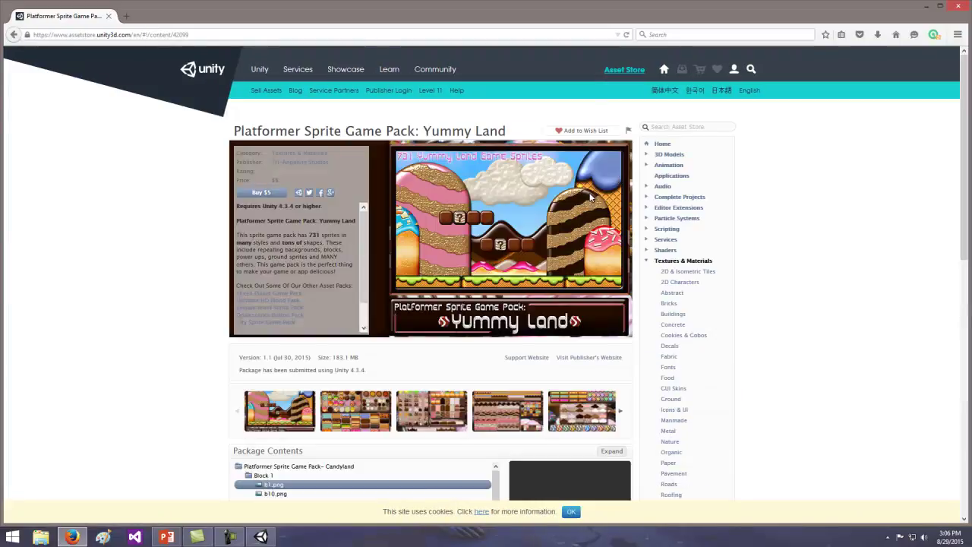
Search the Asset Store for "platformer" and open the free 2D Platformer sample project by Unity Technologies.
text(platformer)
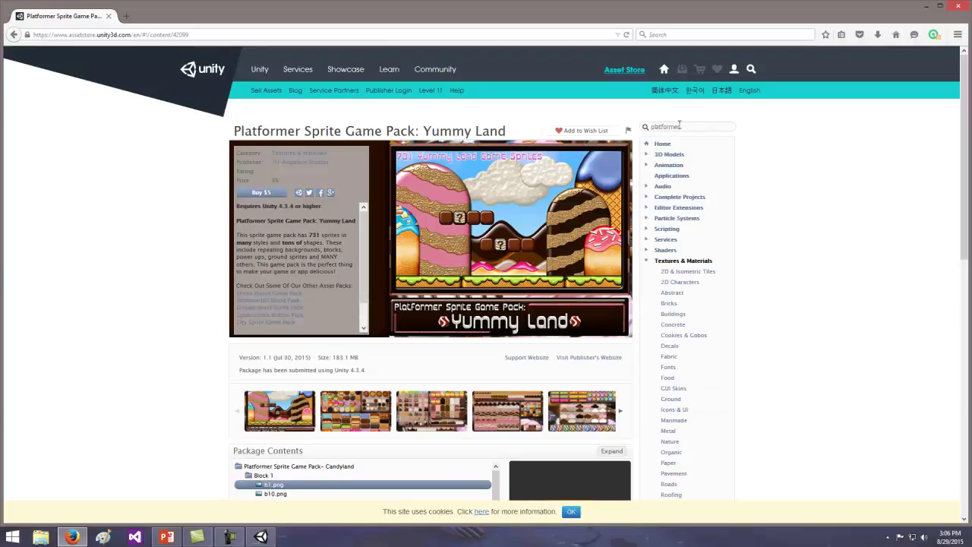
key(Return)
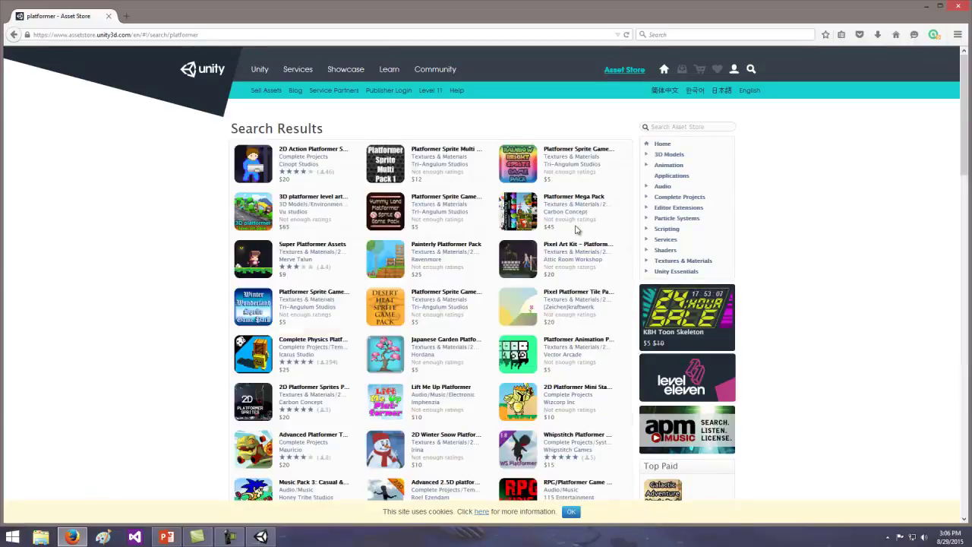
scroll(455, 297, down, 5)
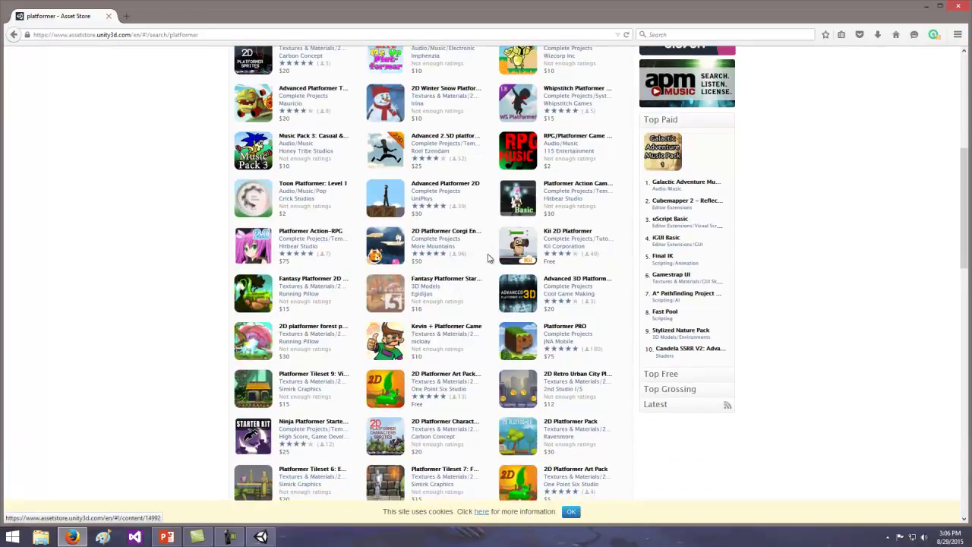
scroll(471, 264, down, 3)
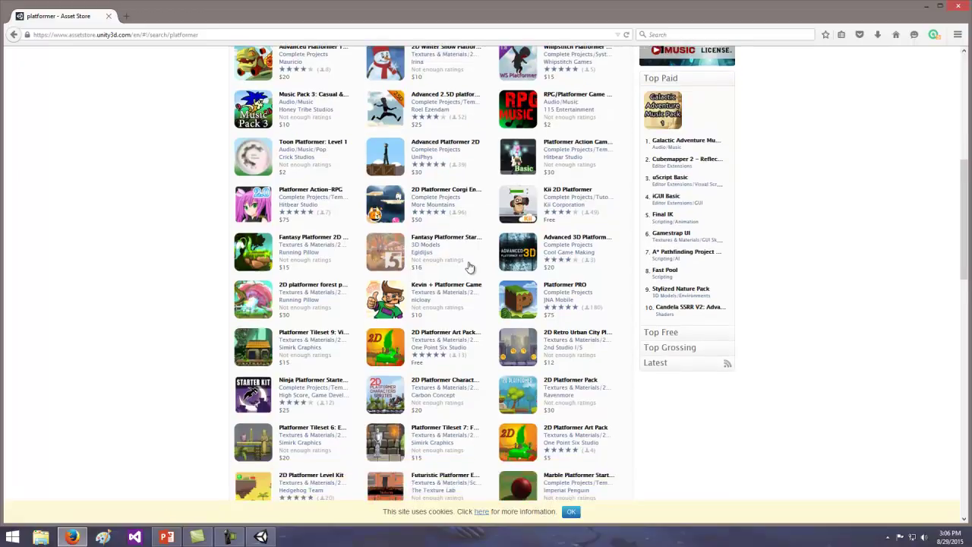
scroll(470, 267, down, 3)
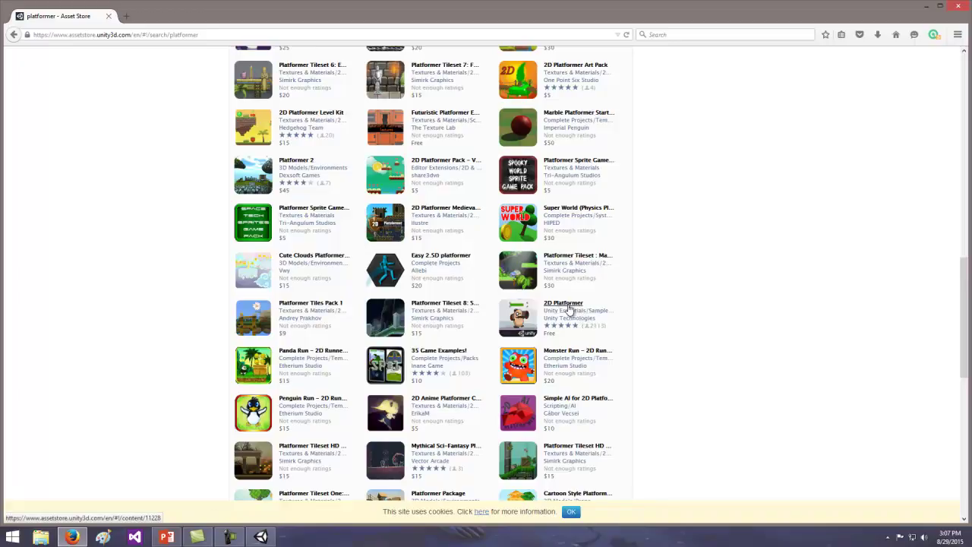
click(569, 308)
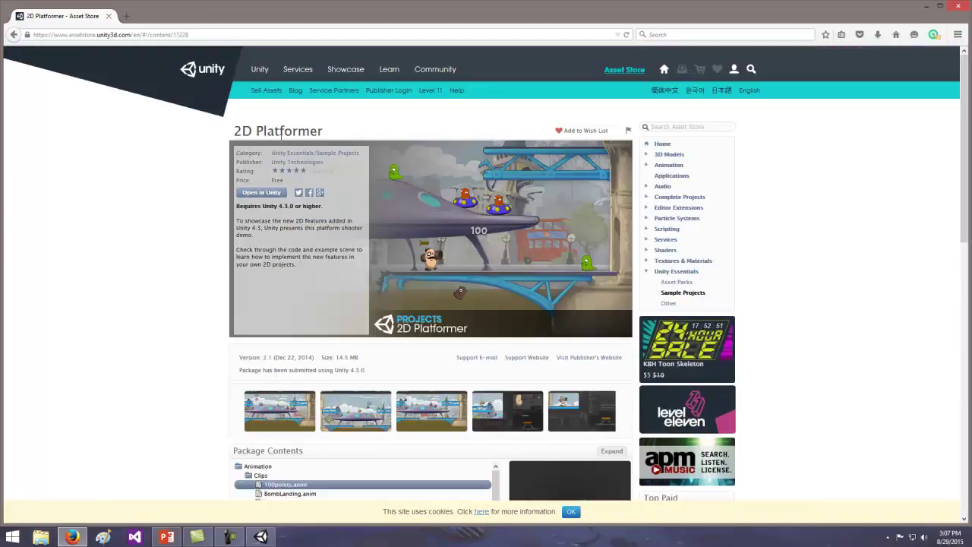
Return to the platformer results, view the Kii 2D Platformer listing for comparison, and go back to the results.
click(13, 35)
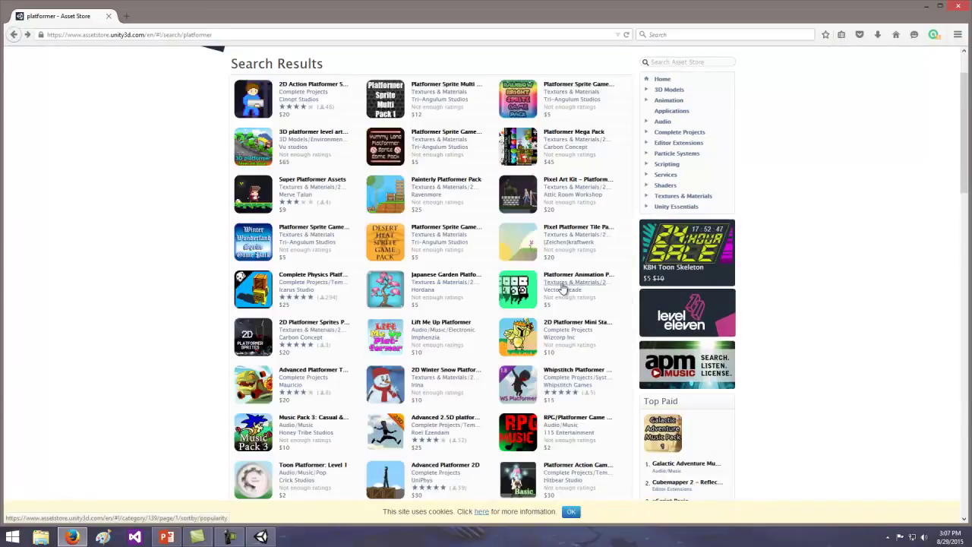
scroll(563, 287, down, 5)
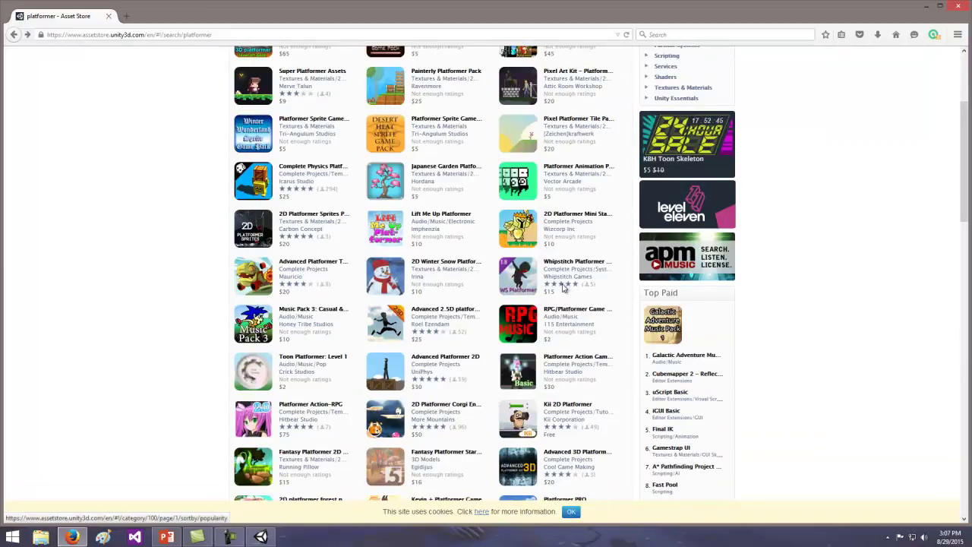
click(563, 228)
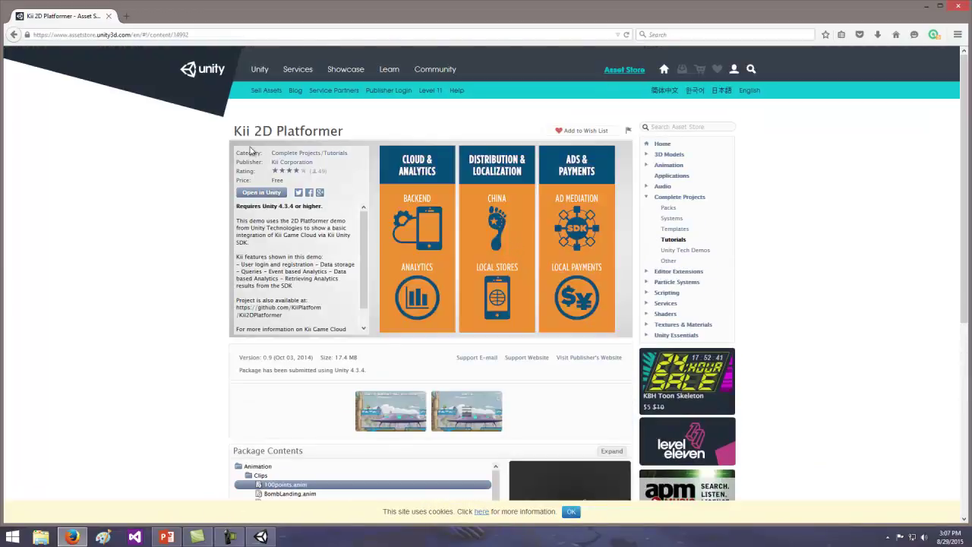
click(14, 34)
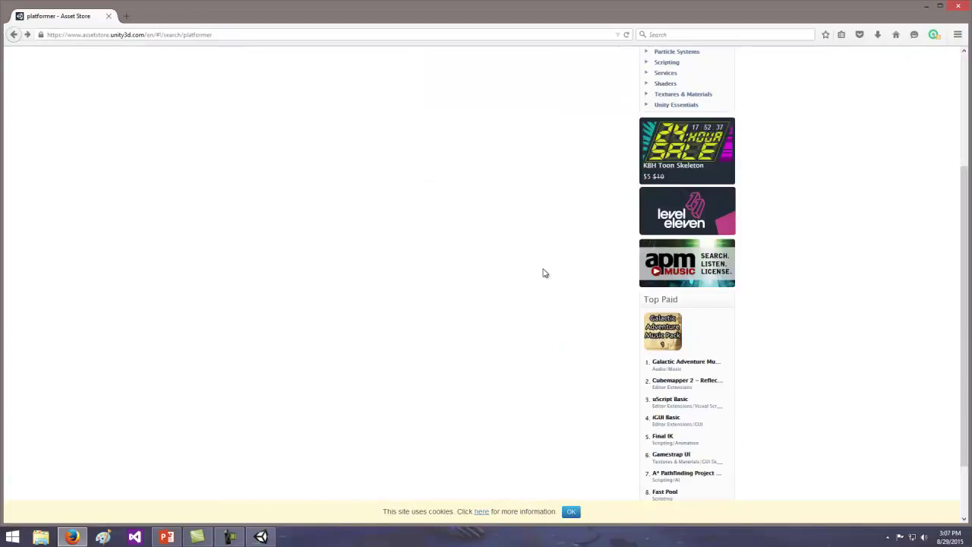
Reopen the Unity Technologies 2D Platformer listing from the results and try to open the project in Unity.
scroll(543, 273, down, 6)
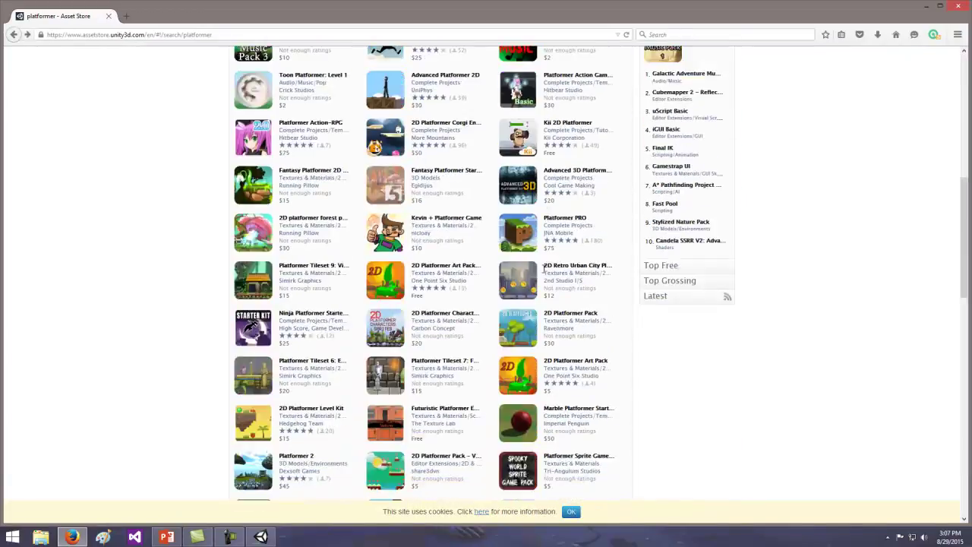
scroll(544, 267, down, 7)
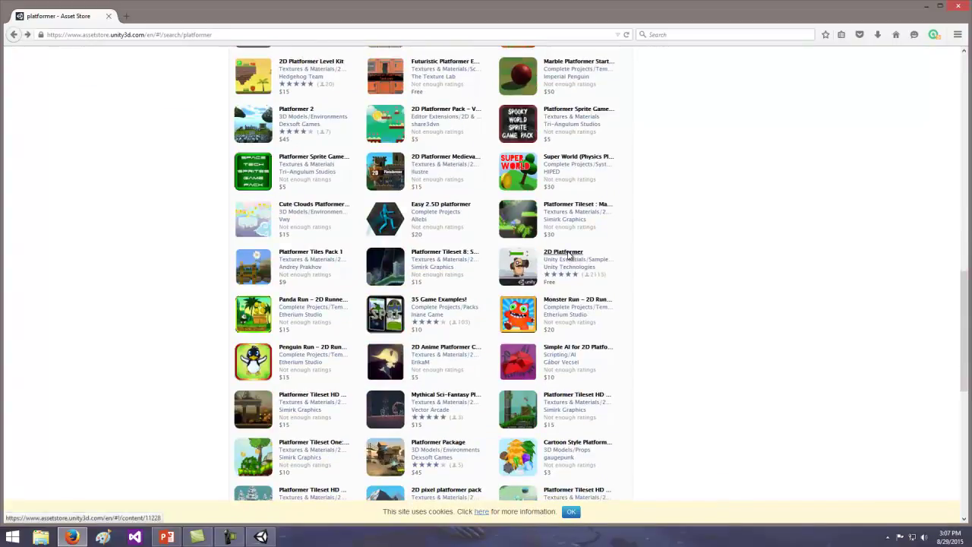
click(570, 254)
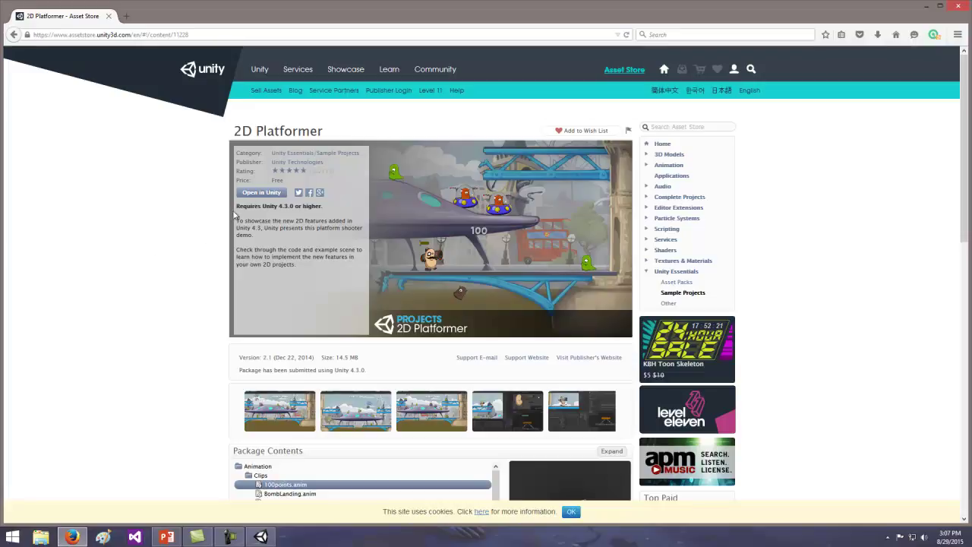
click(258, 196)
click(258, 195)
Browse the Complete Projects category of the Asset Store, viewing its Unity Tech Demos and Tutorials listings.
click(675, 198)
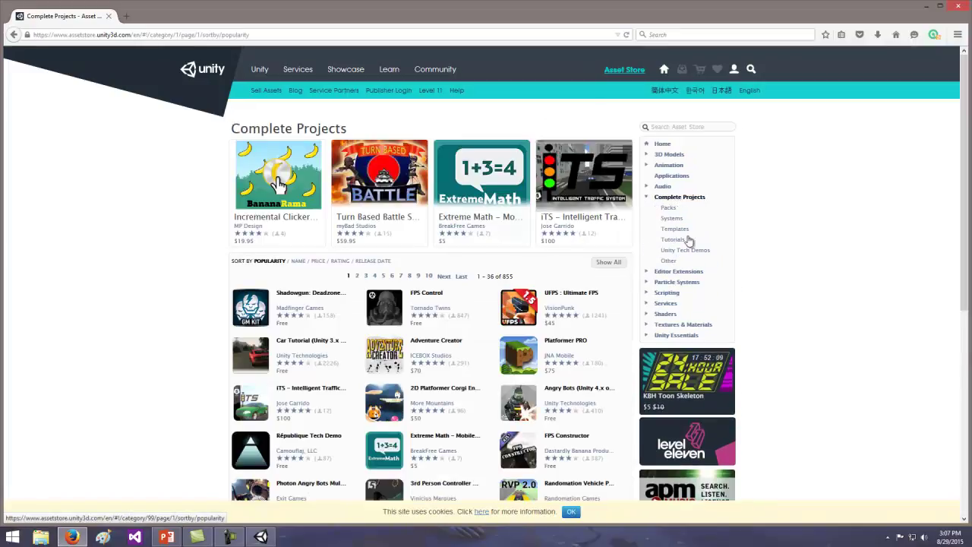
click(680, 252)
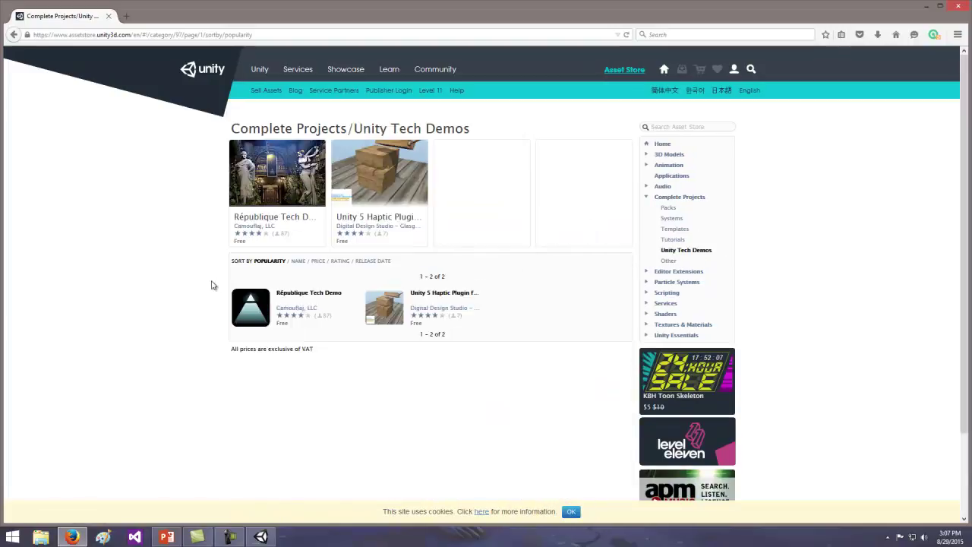
click(673, 239)
scroll(187, 282, down, 3)
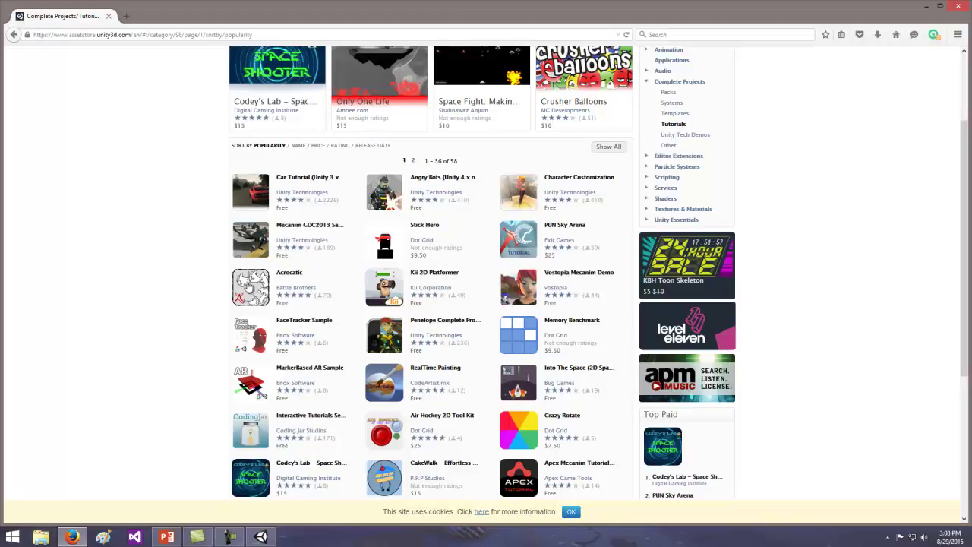
scroll(193, 279, up, 3)
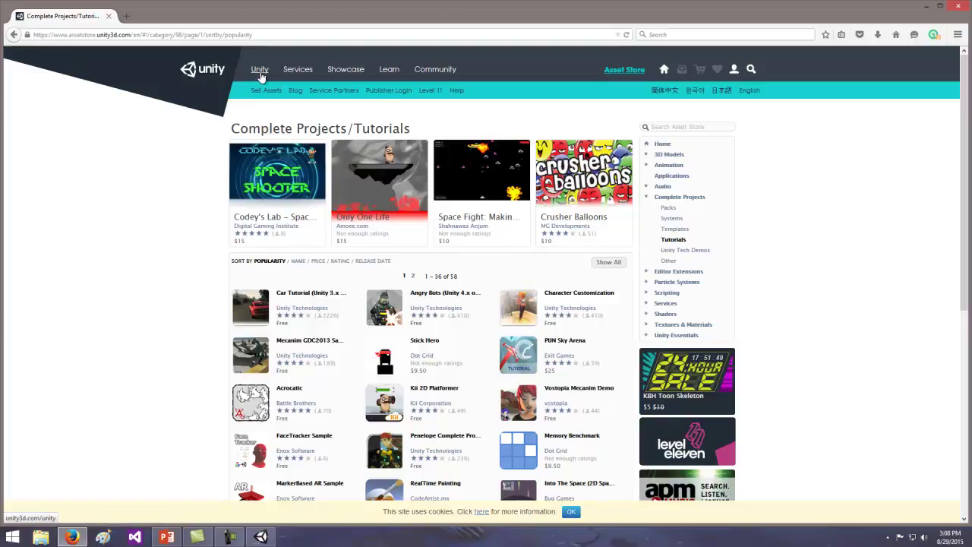
Go to the tutorials in Unity's Learn section and view the contents of the Space Shooter tutorial.
click(389, 69)
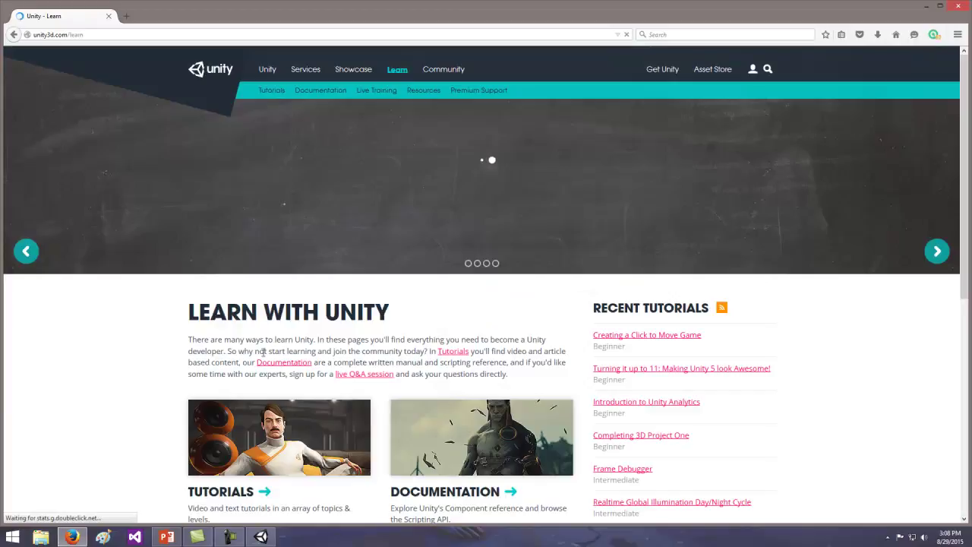
scroll(251, 362, down, 4)
click(222, 320)
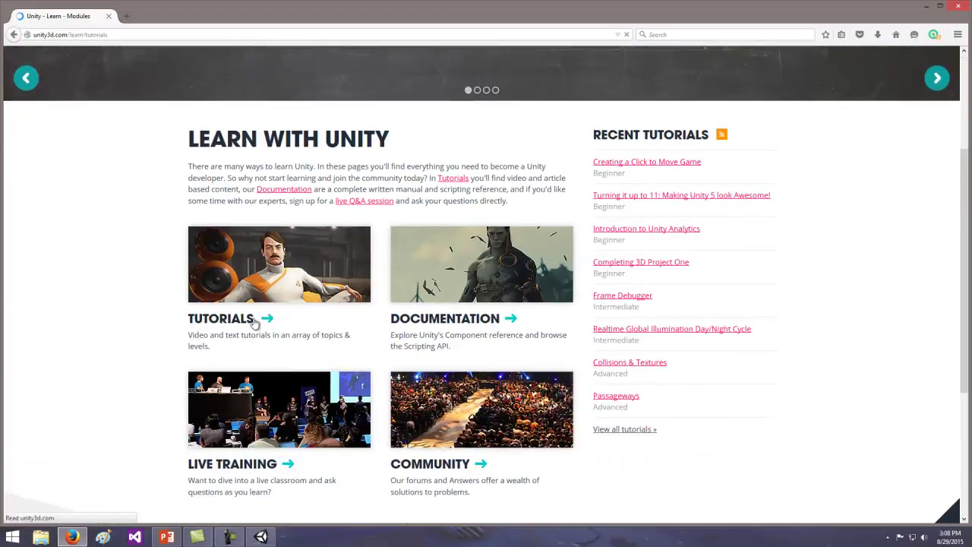
scroll(354, 325, down, 3)
click(388, 293)
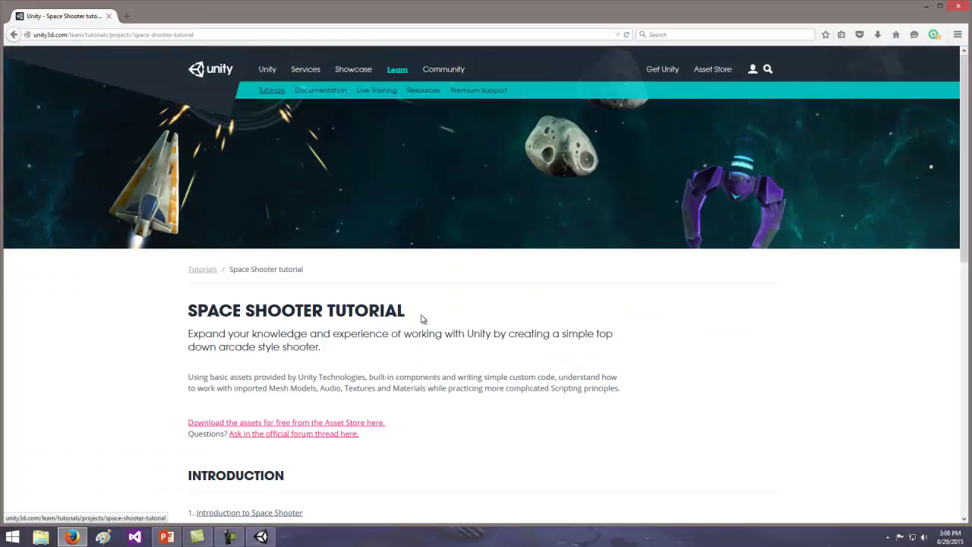
scroll(471, 315, down, 3)
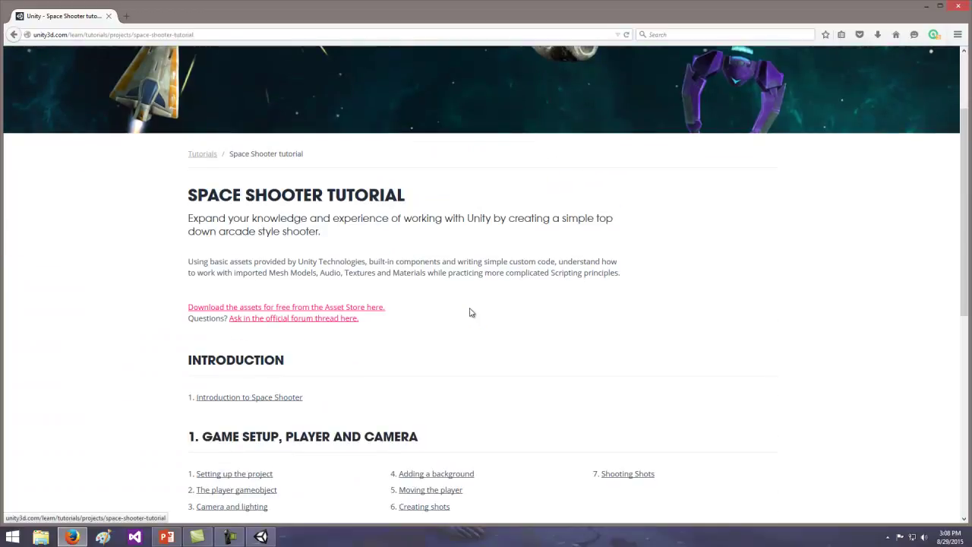
Look through the Space Shooter tutorial's lesson list and open the "Setting up the project" lesson.
scroll(471, 313, down, 3)
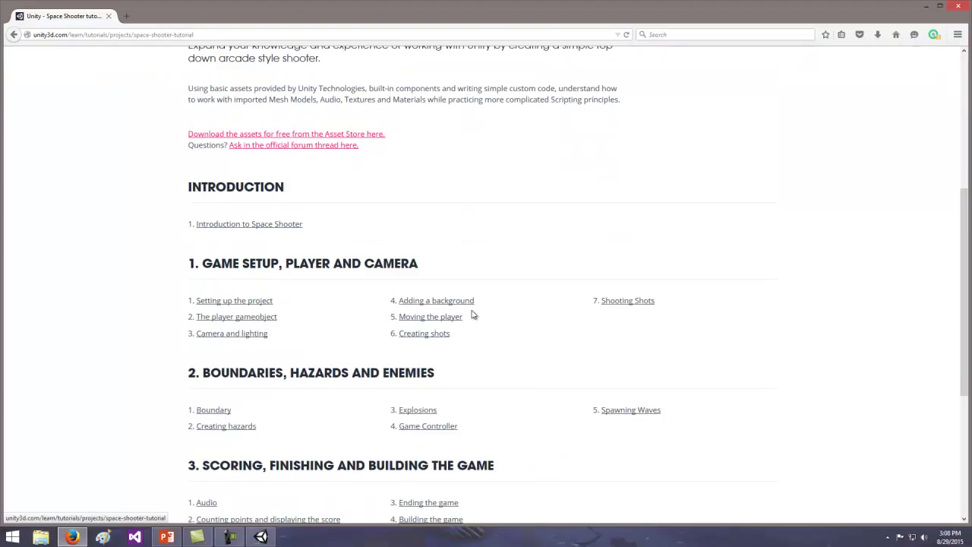
click(232, 302)
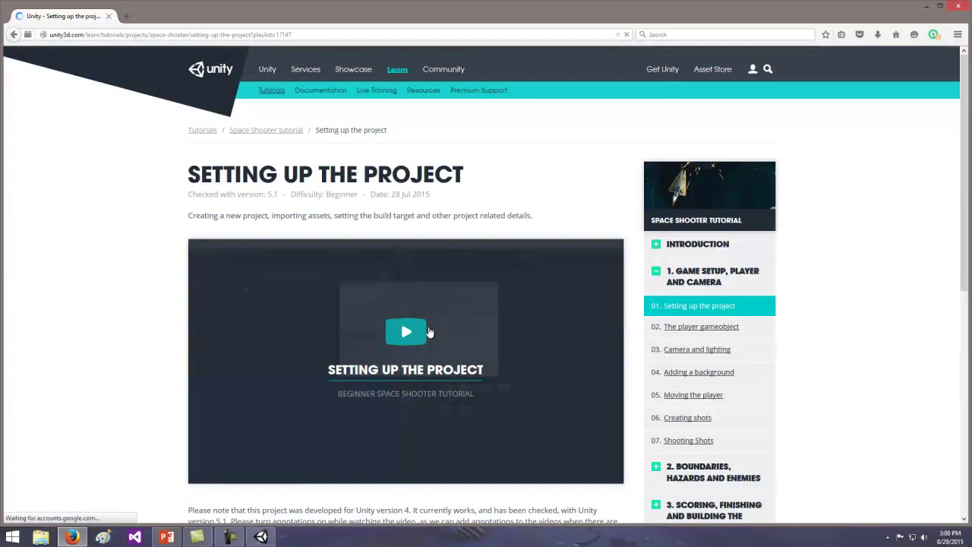
Go to the Asset Store's Complete Projects/Tutorials category and view the Codey's Lab – Space Shooter listing.
click(266, 70)
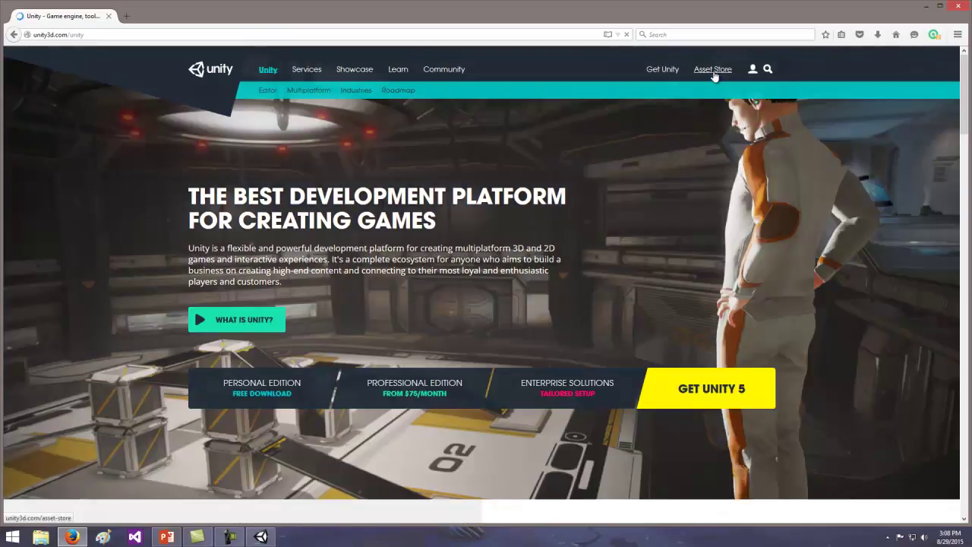
click(714, 74)
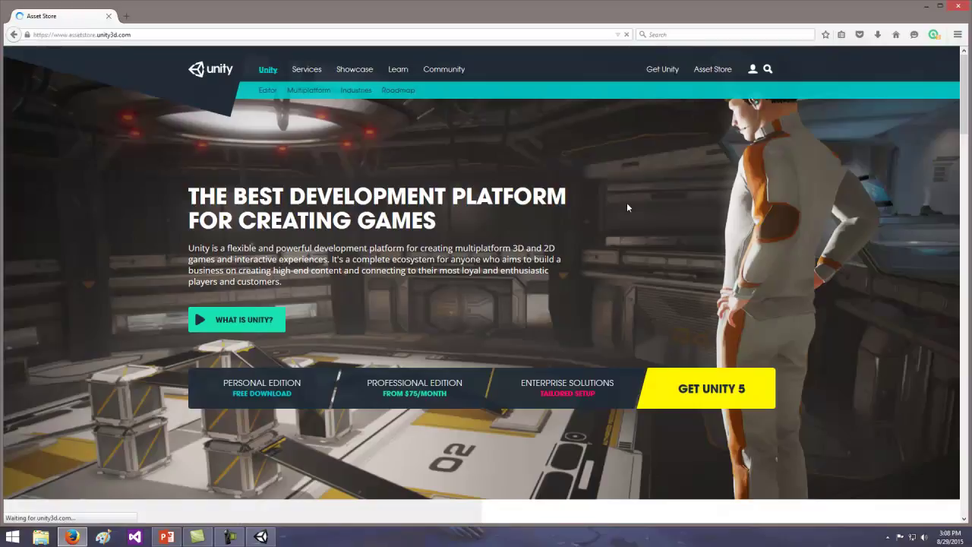
click(677, 197)
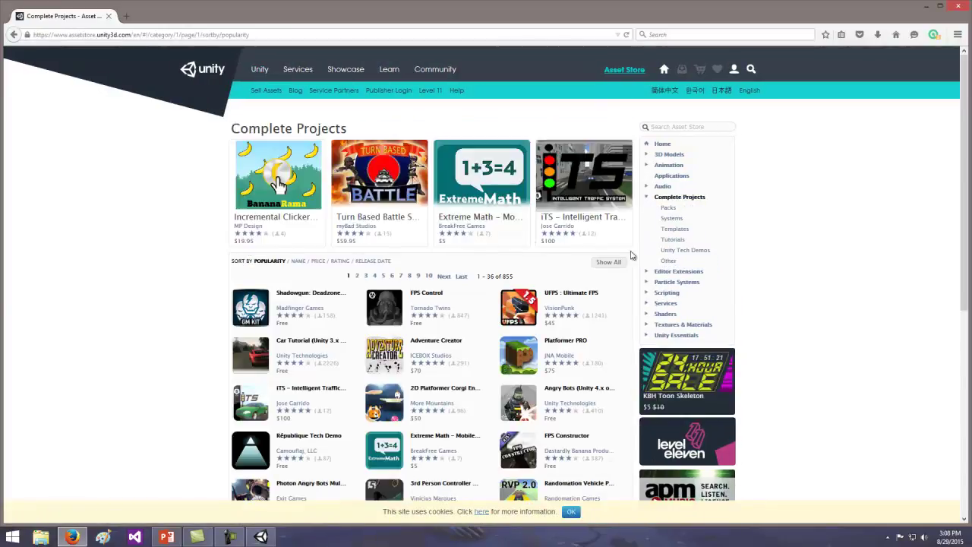
click(675, 240)
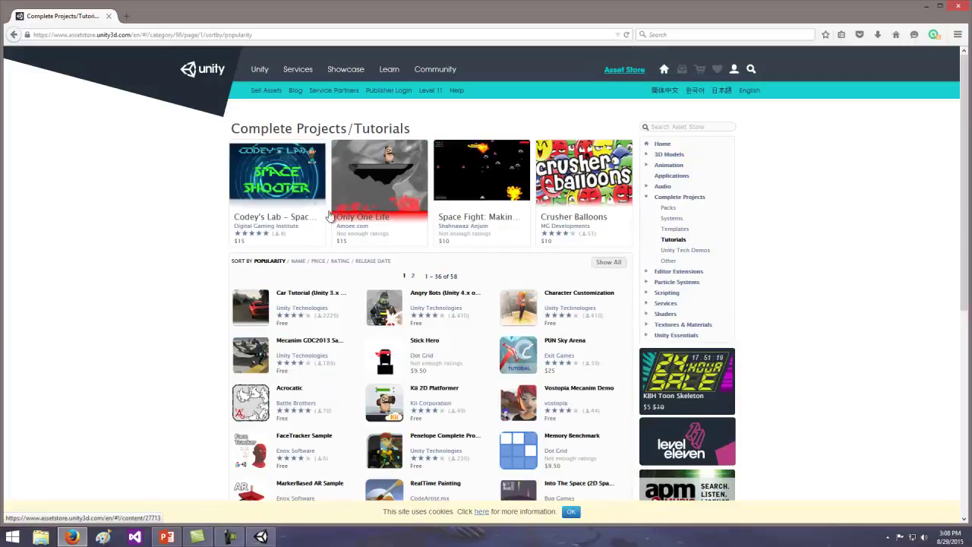
click(274, 219)
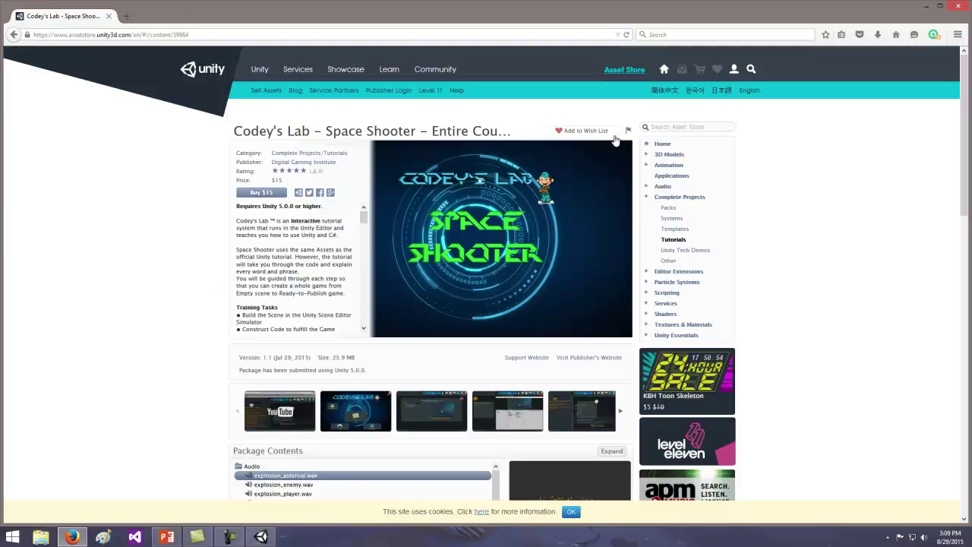
Search the Asset Store for "platformer" and open the free 2D Platformer listing by Unity Technologies.
click(675, 127)
click(674, 126)
click(681, 129)
text(platformer)
key(Return)
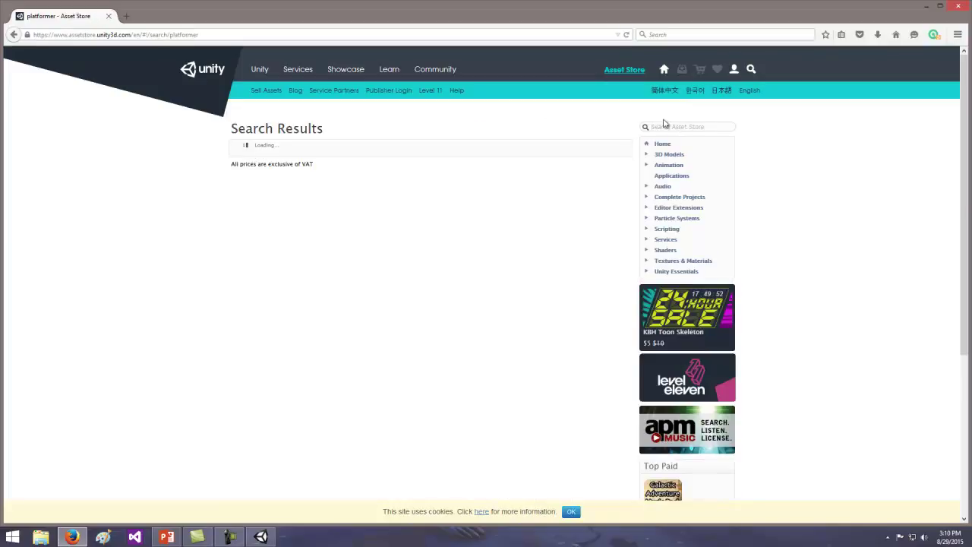
scroll(451, 285, down, 12)
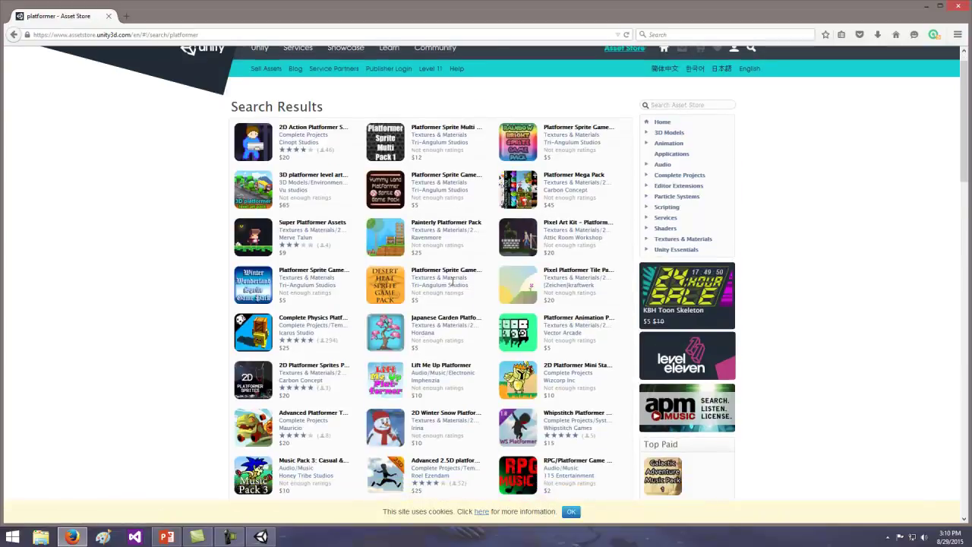
scroll(452, 281, down, 4)
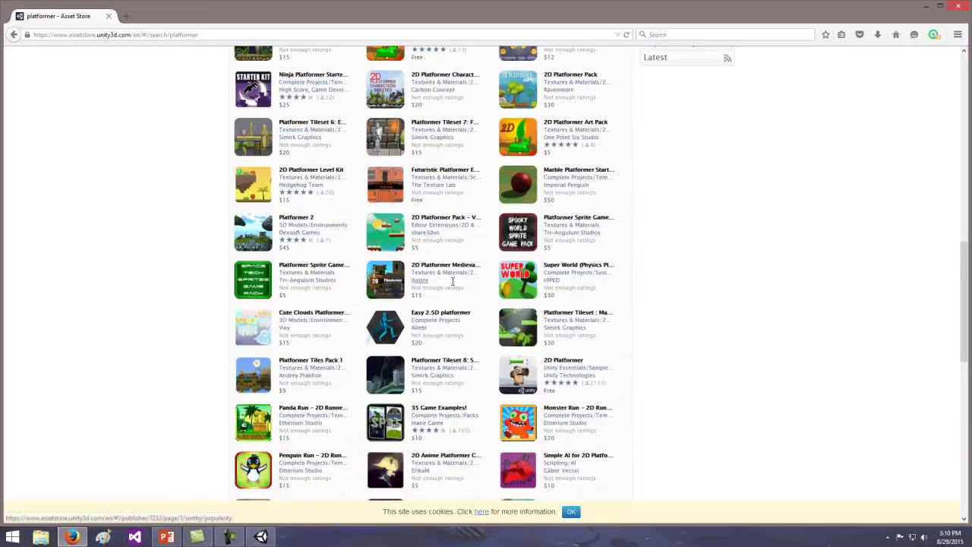
click(555, 250)
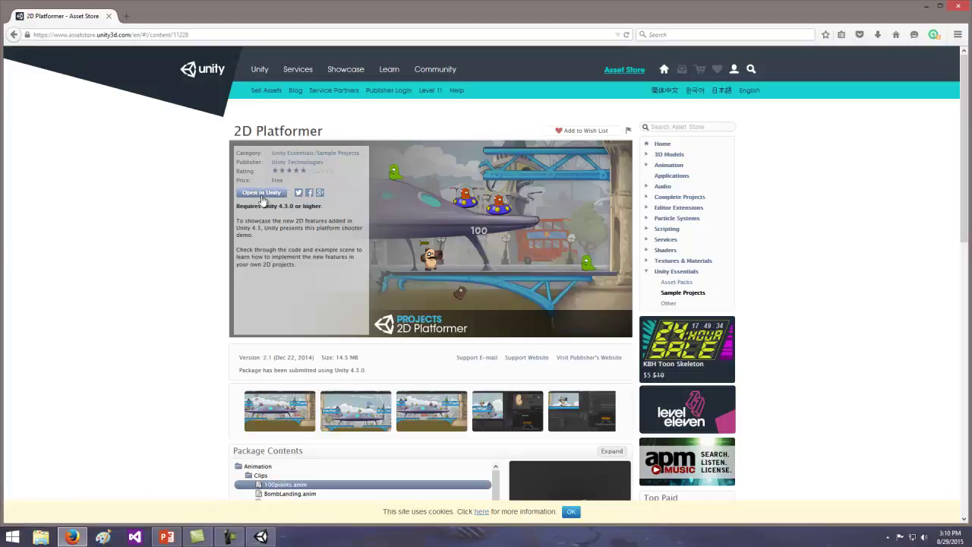
Review the 2D Platformer listing's package contents and user reviews, and open the project in Unity.
scroll(197, 259, down, 3)
scroll(203, 259, down, 2)
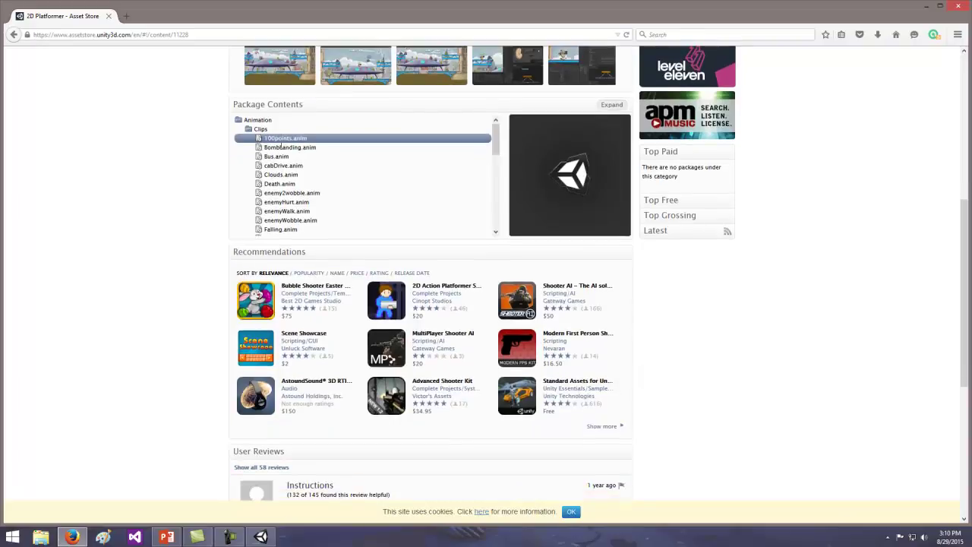
scroll(193, 234, down, 4)
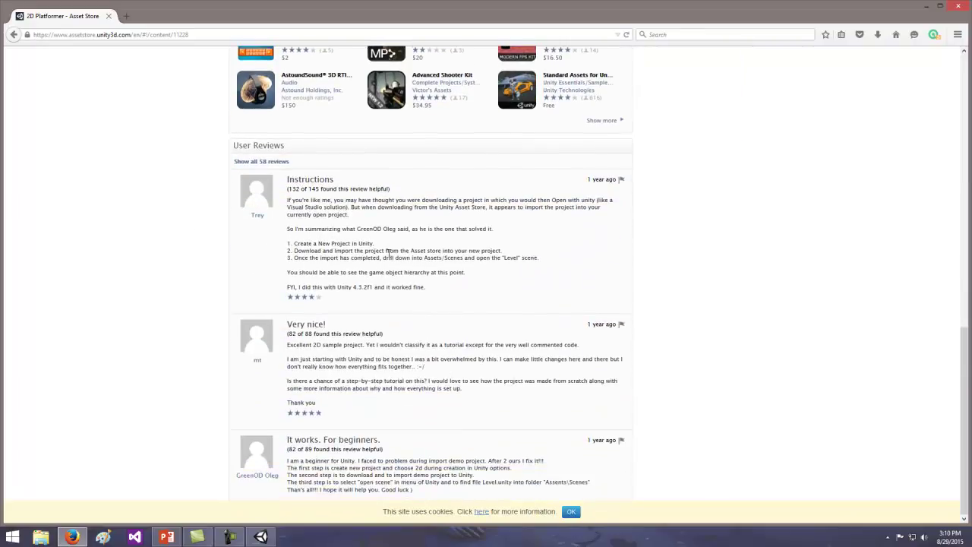
scroll(219, 254, up, 9)
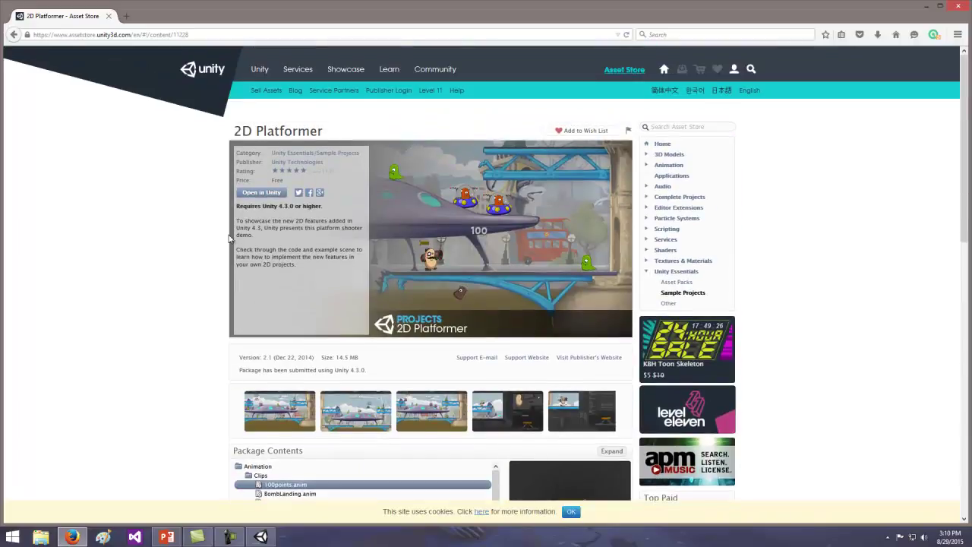
click(255, 194)
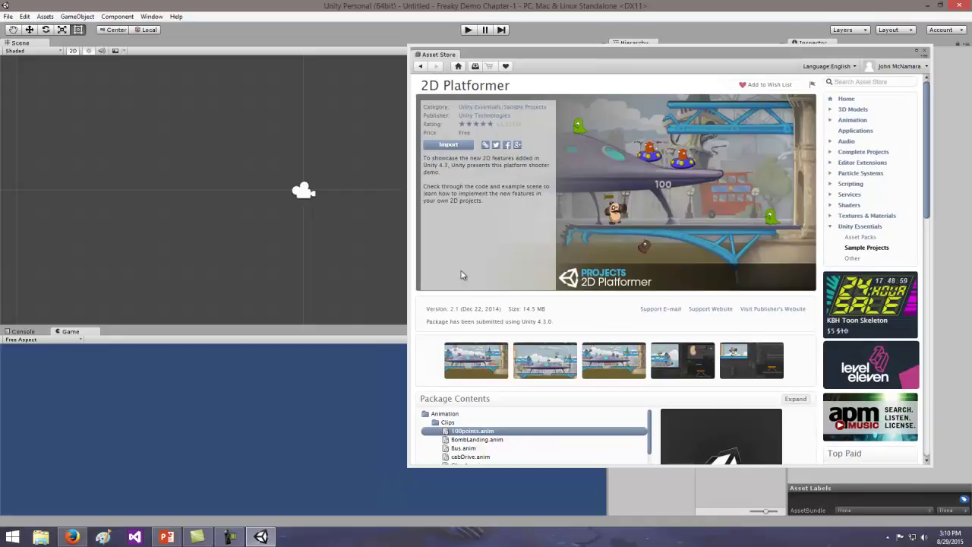
Start importing the 2D Platformer project and agree to overwrite the current project settings.
click(448, 145)
drag(561, 55, 527, 54)
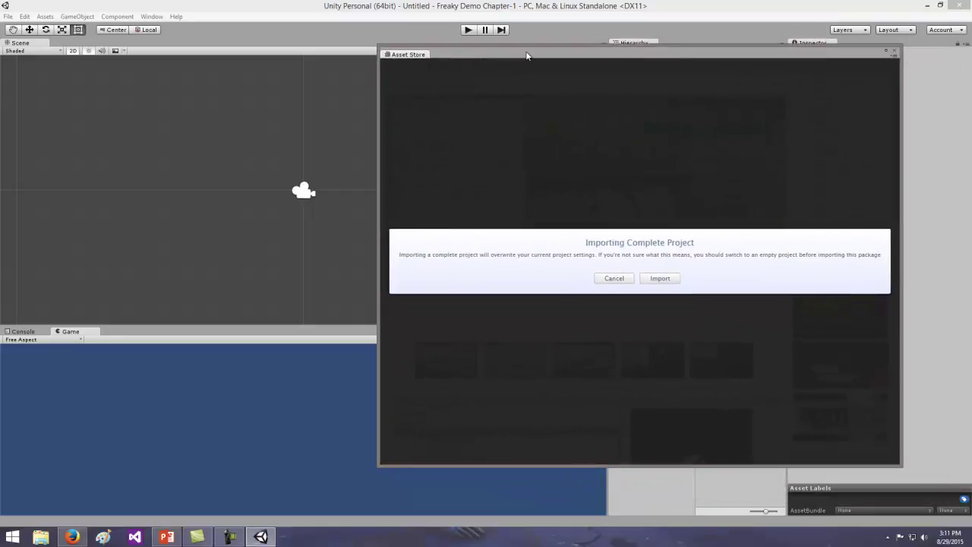
click(659, 279)
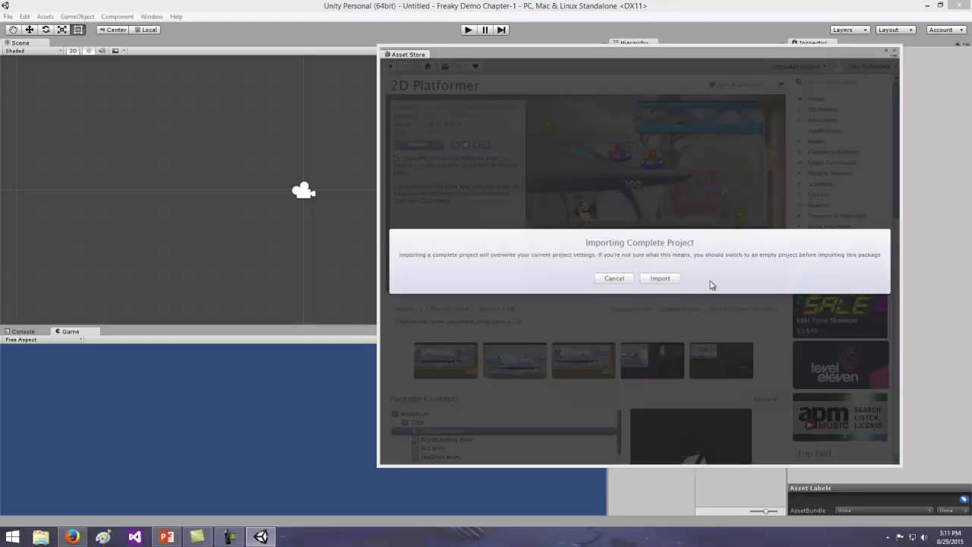
click(659, 278)
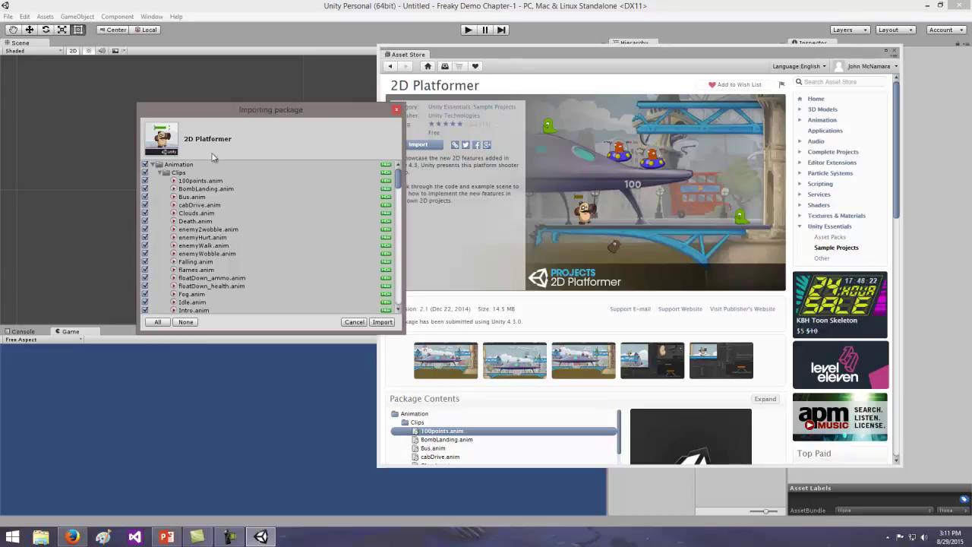
Import all items of the 2D Platformer package and let Unity upgrade the scripts that use obsolete APIs.
drag(493, 57, 573, 51)
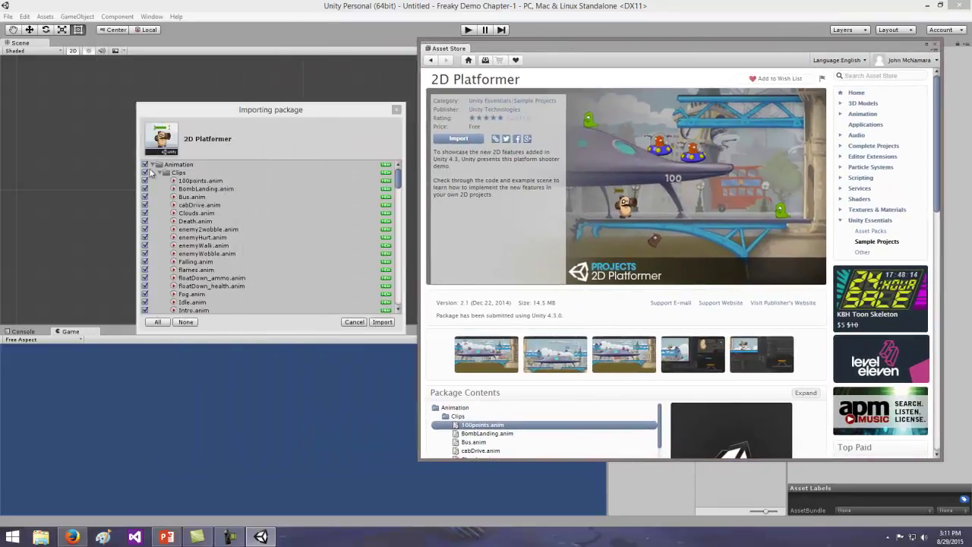
click(382, 322)
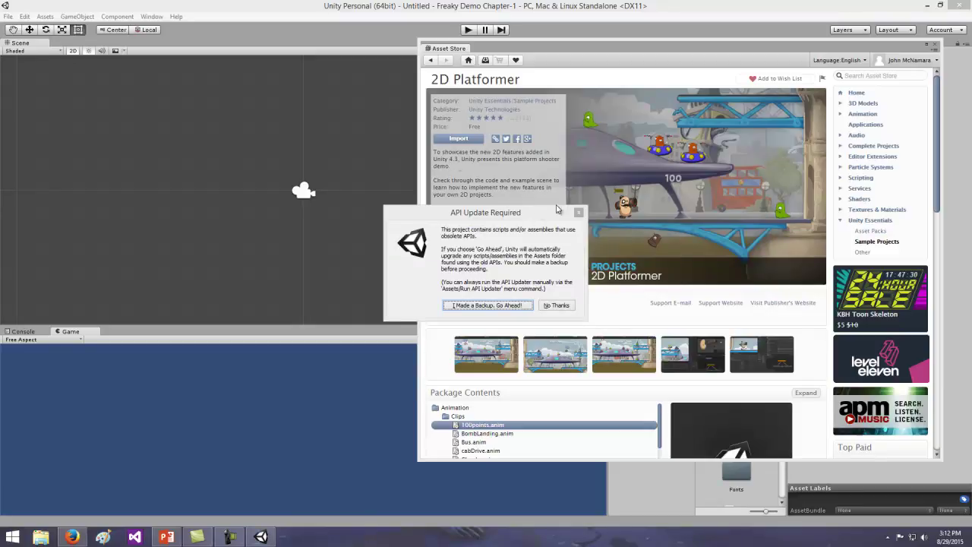
click(487, 306)
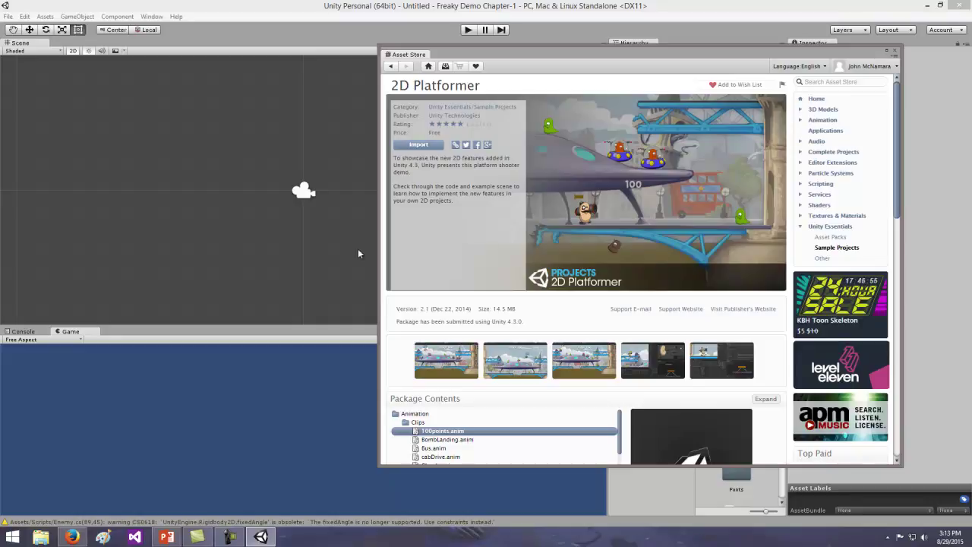
Close the Asset Store window and browse the imported asset folders from Animation through Prefabs.
click(896, 51)
click(634, 373)
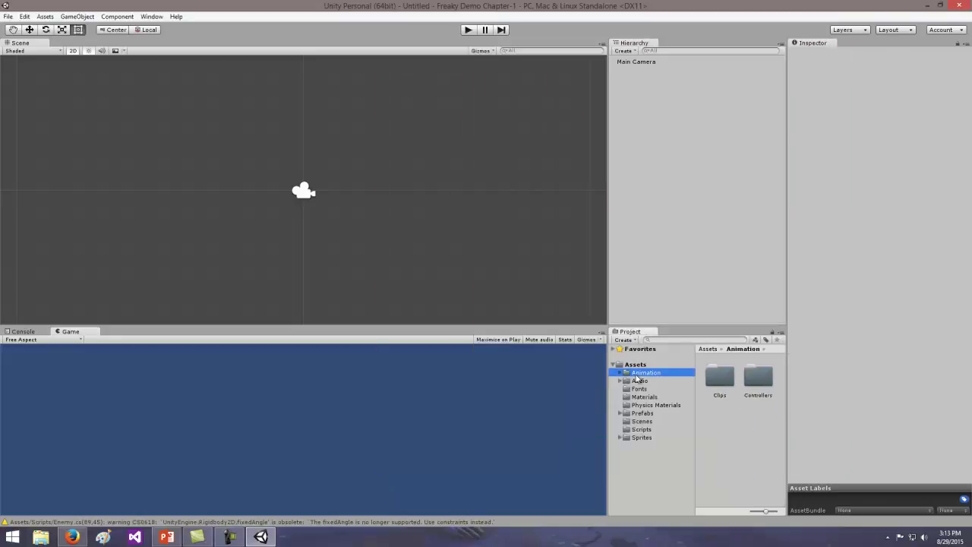
click(638, 381)
click(640, 389)
click(642, 397)
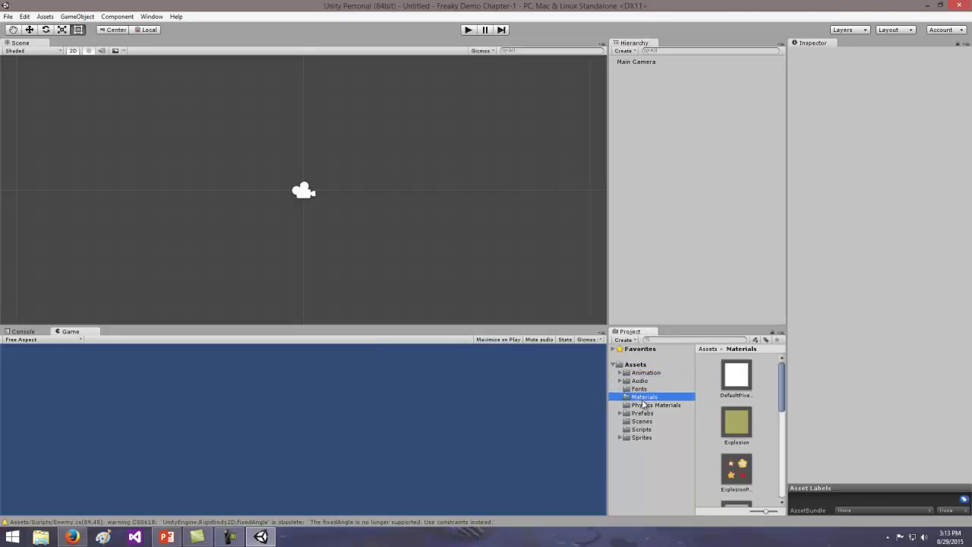
click(648, 405)
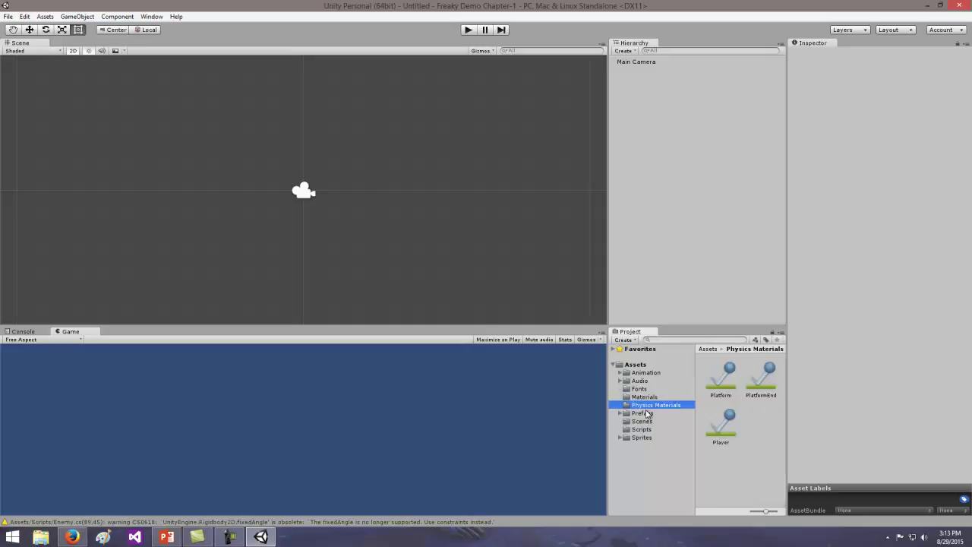
click(646, 413)
Open the Level scene from the project's Scenes folder.
click(642, 422)
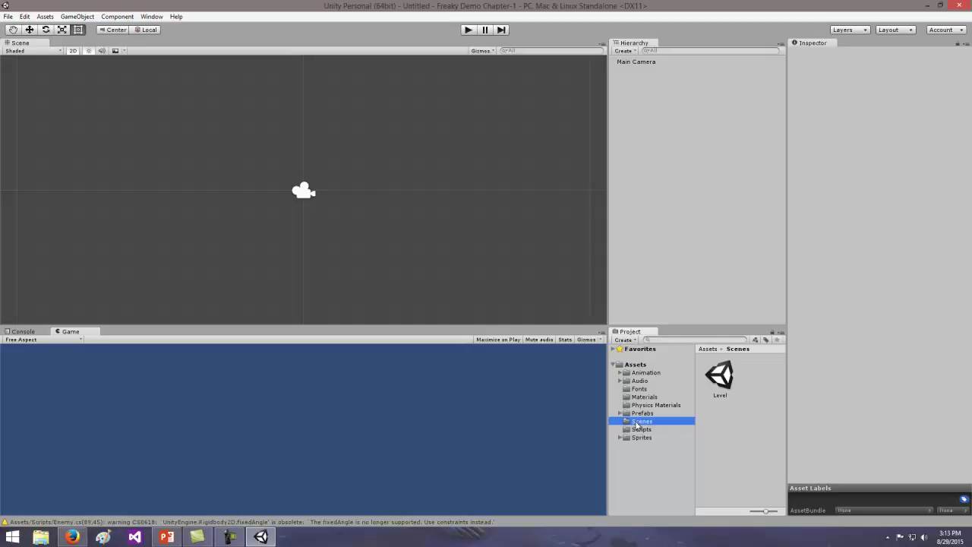
click(727, 375)
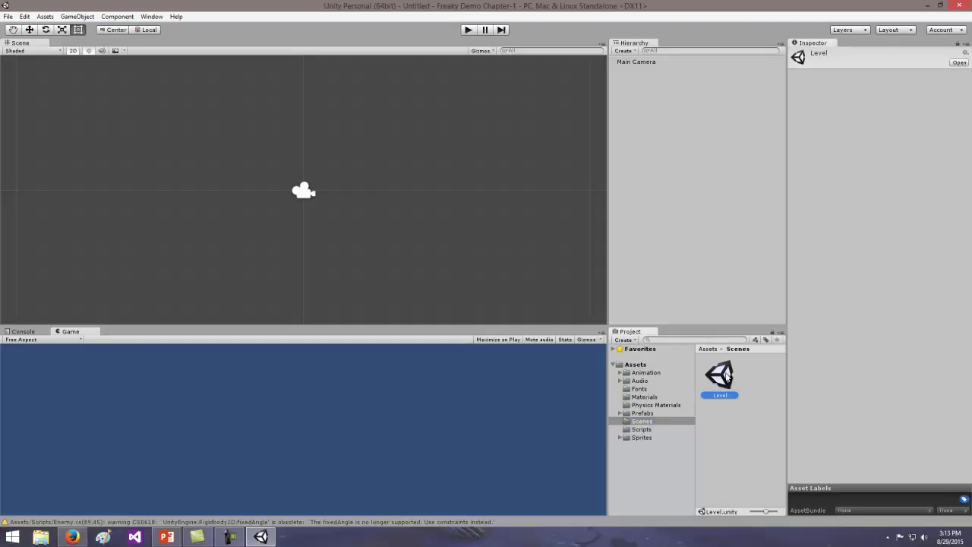
double_click(727, 375)
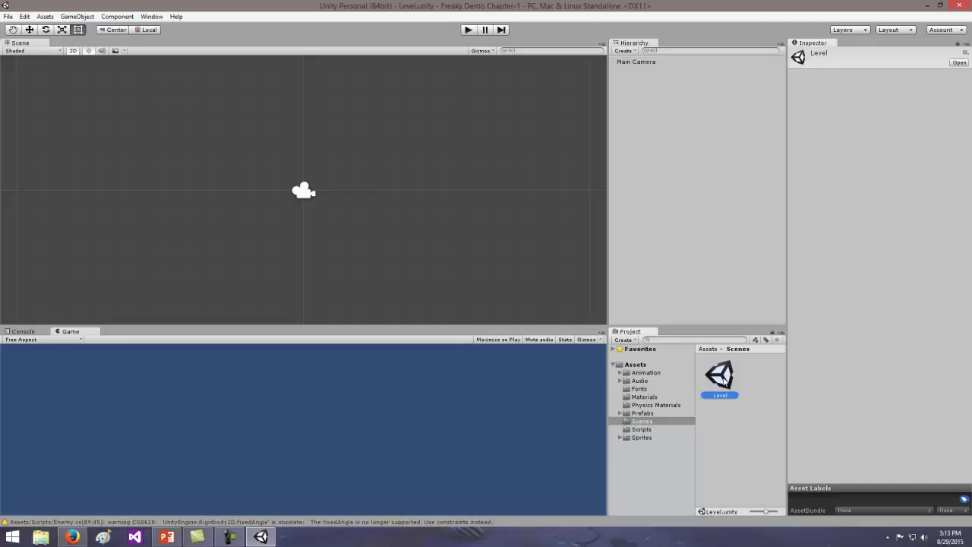
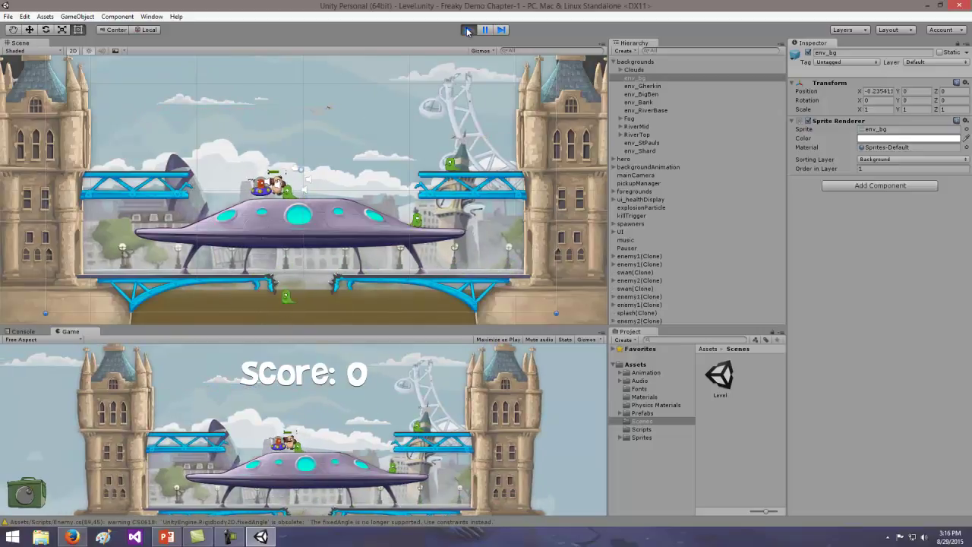
Restart the game in play mode, test the hero by moving and jumping across the level, and stop playing.
key(ctrl+p)
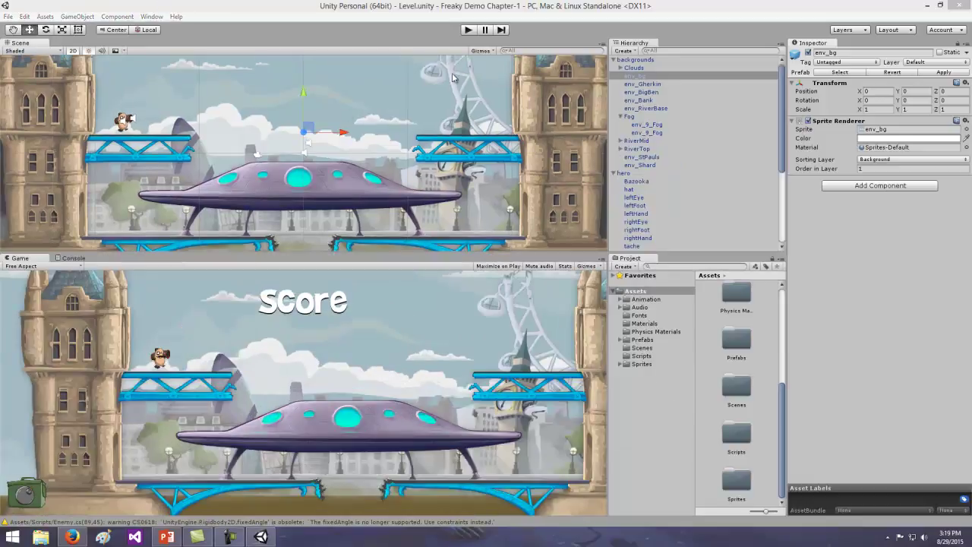
click(469, 30)
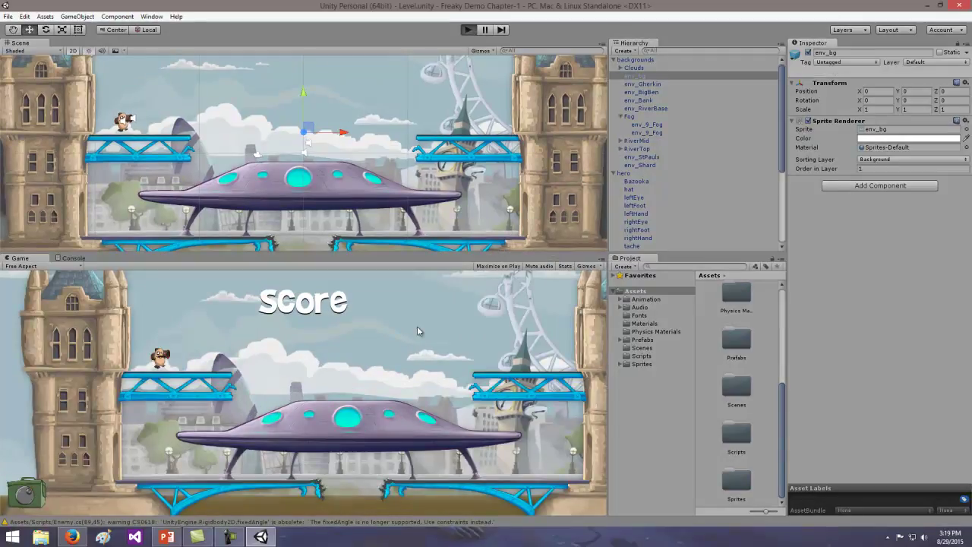
key(Right)
key(Right)
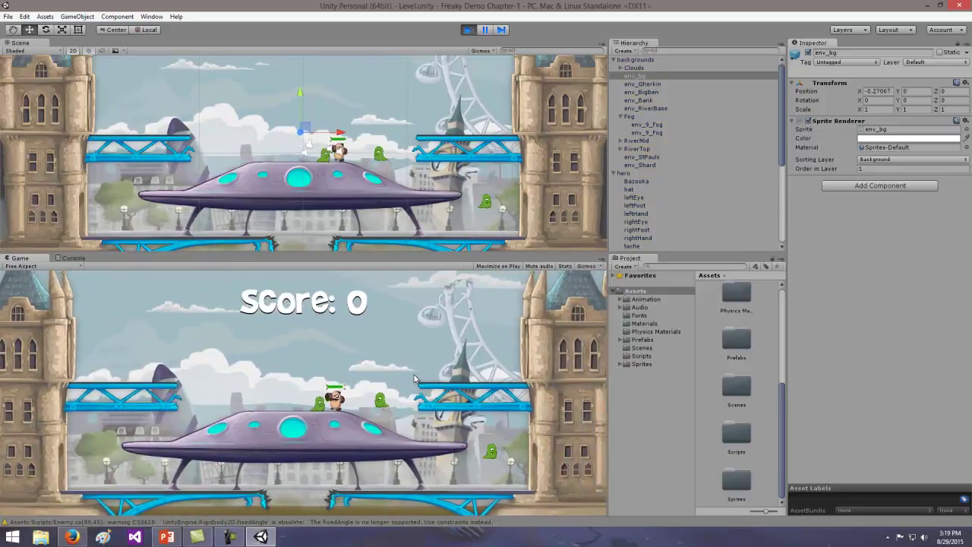
key(space)
key(Right)
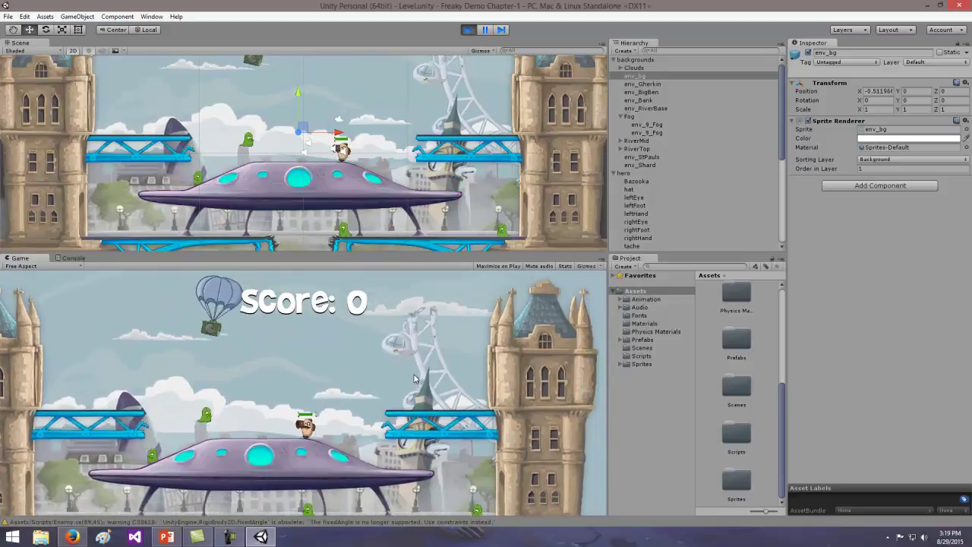
key(Right)
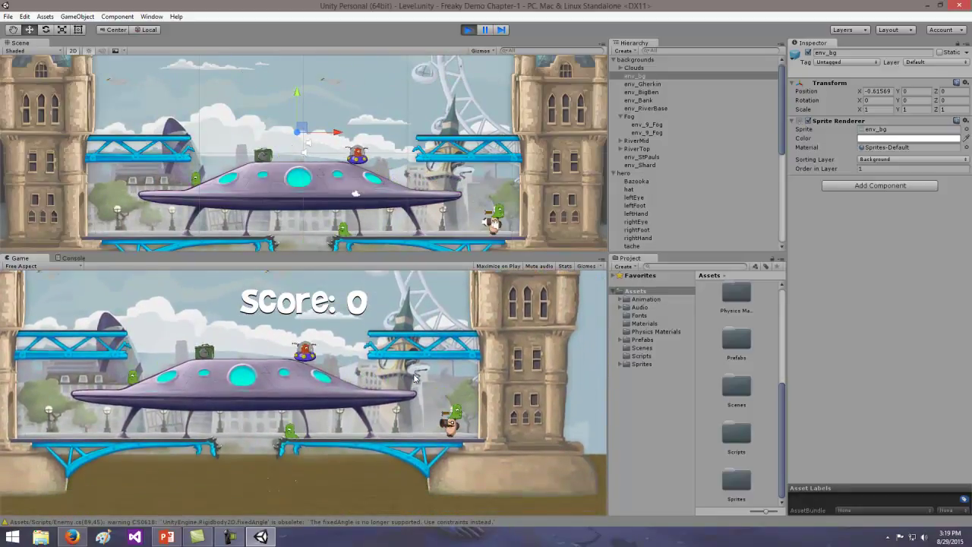
key(Left)
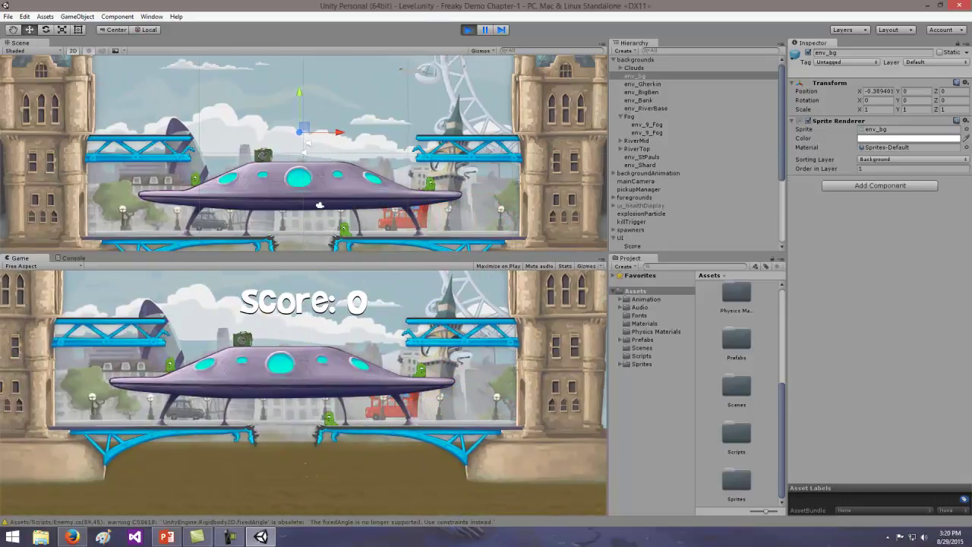
key(ctrl+p)
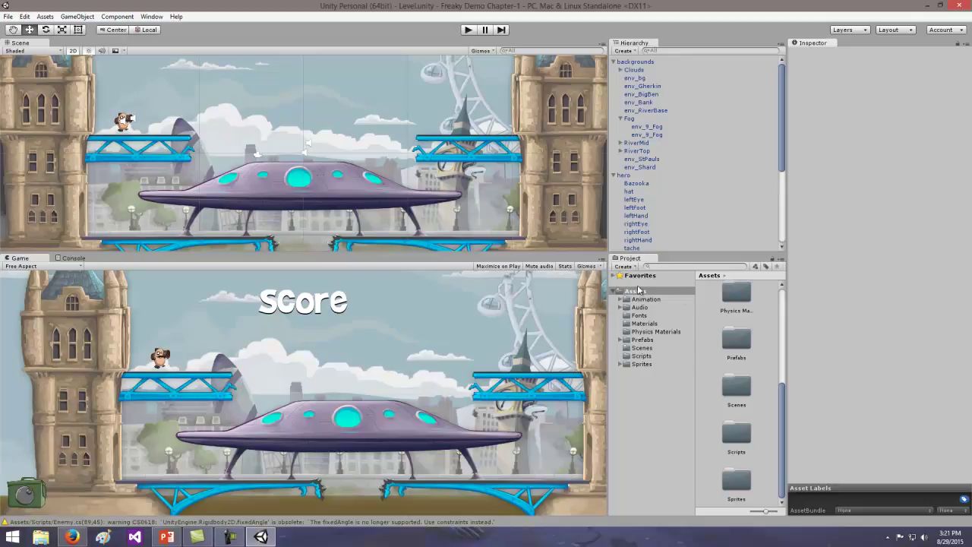
Move the Project panel into the Game and Console group, re-dock it beside the Game view, and restore its narrow width.
drag(638, 260, 287, 262)
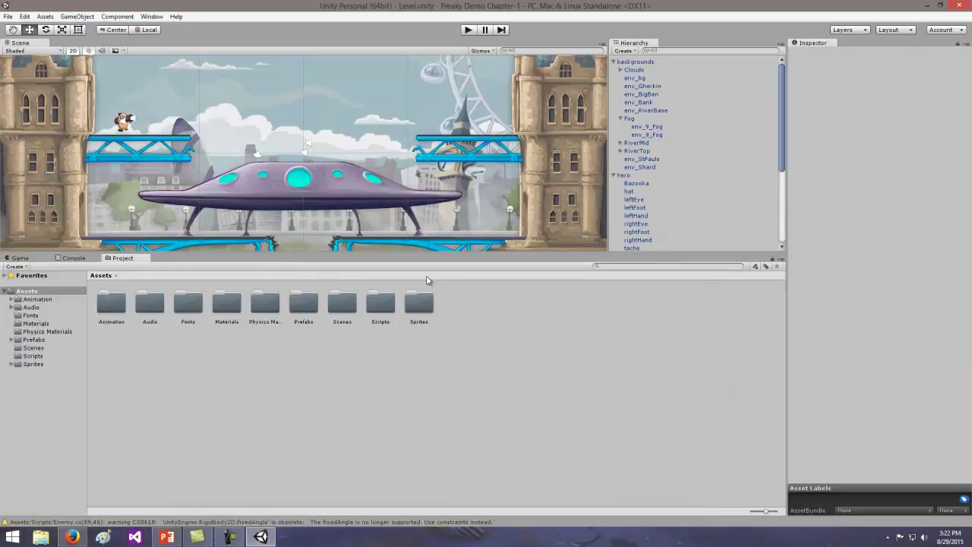
drag(127, 260, 655, 276)
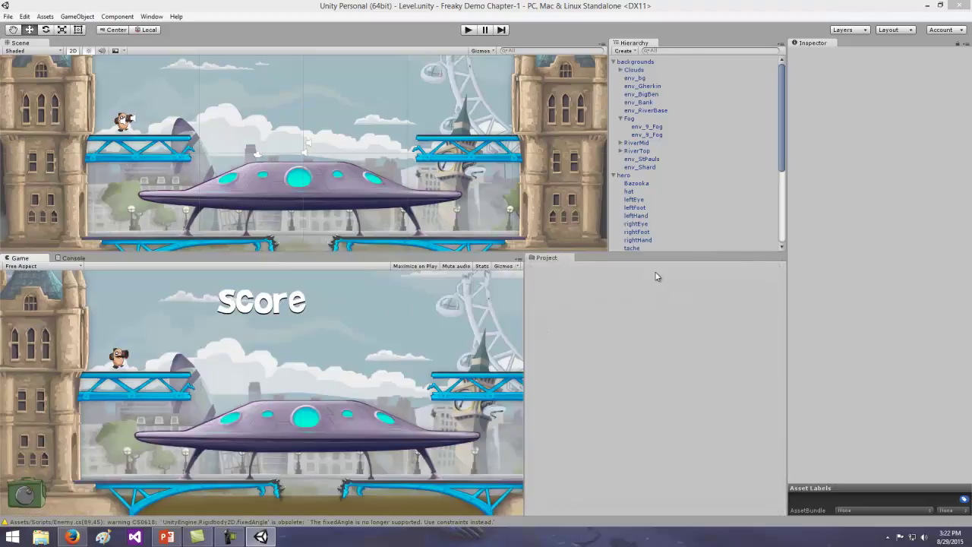
drag(525, 314, 606, 320)
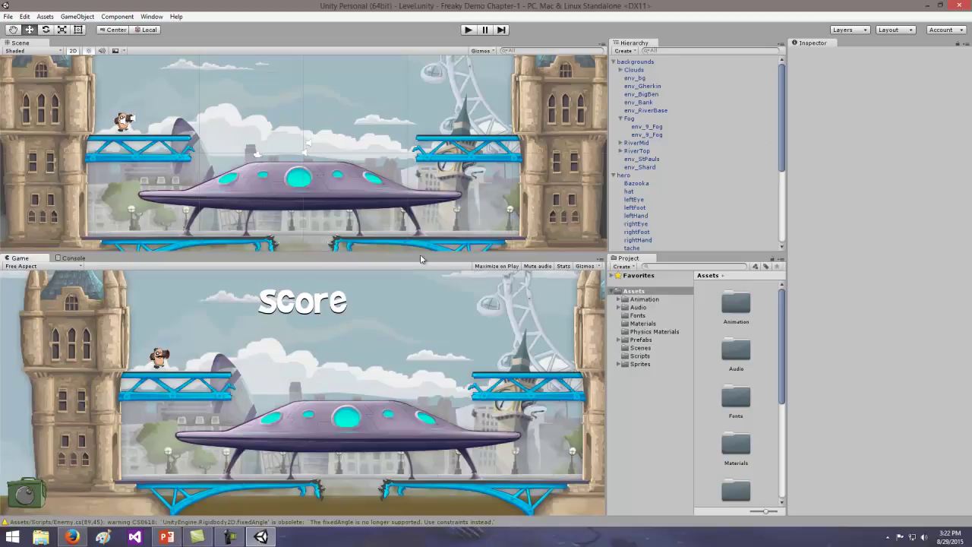
Dock the Console below the Game view and enlarge the Scene and Hierarchy panels downward.
click(74, 259)
drag(72, 281, 296, 494)
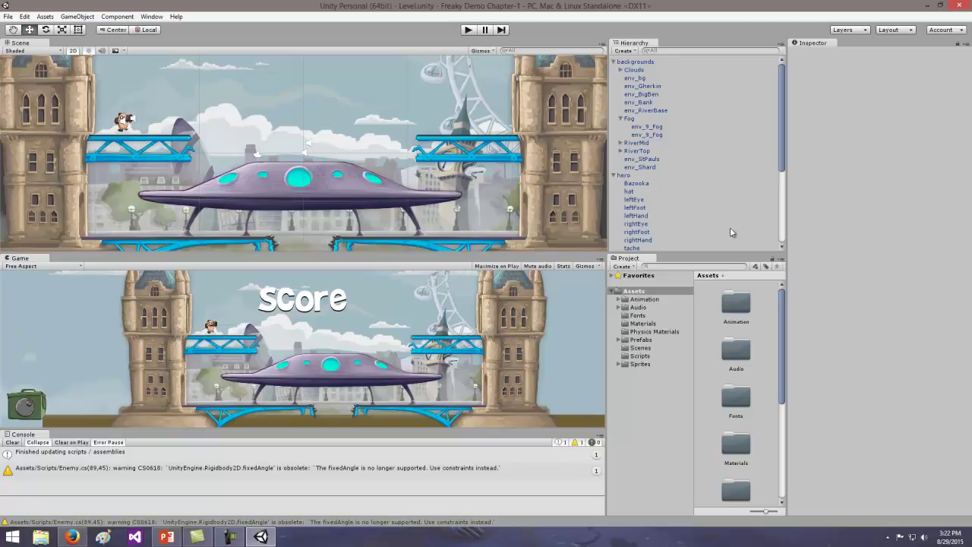
drag(709, 253, 710, 287)
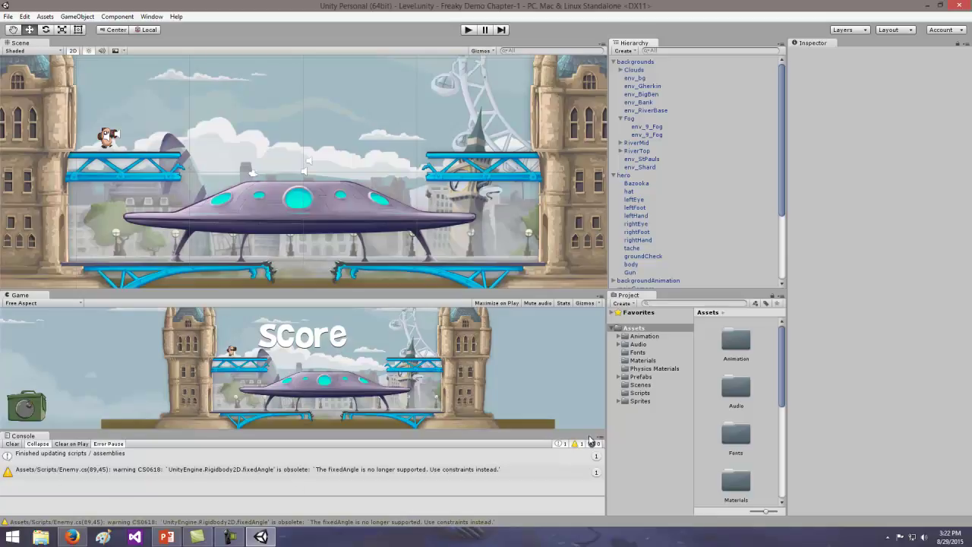
Inspect the components of the hero's Bazooka child object and of the hero itself.
click(658, 145)
drag(658, 97, 648, 123)
click(650, 144)
click(651, 184)
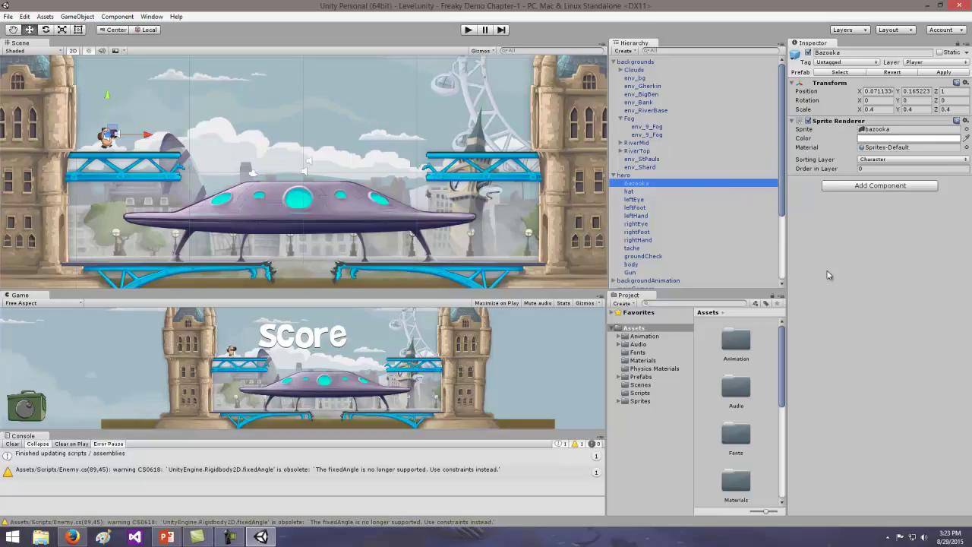
key(Up)
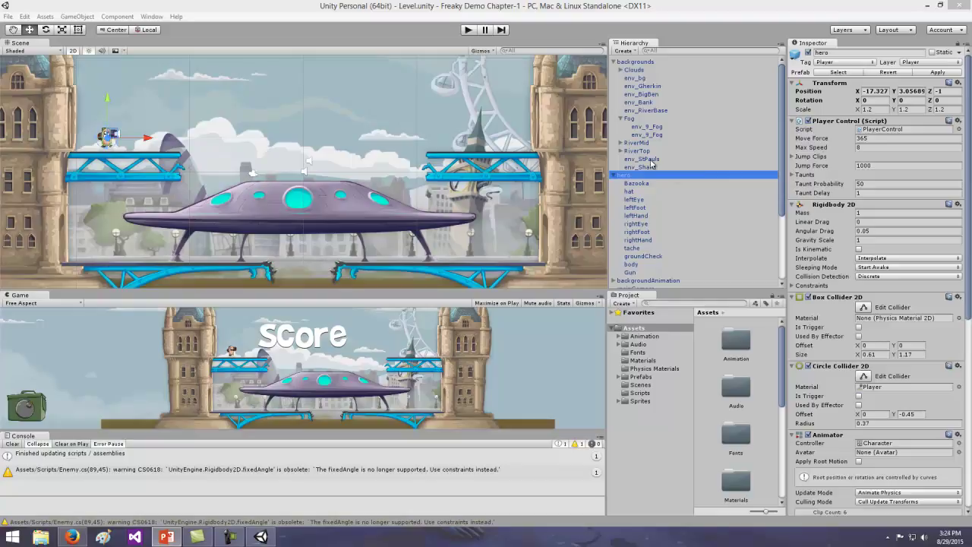
Close the Hierarchy panel, reopen it, and dock it back between the Scene view and the Inspector at a narrow width.
mouse_move(637, 43)
mouse_down()
mouse_move(585, 47)
mouse_move(626, 44)
mouse_up()
right_click(623, 44)
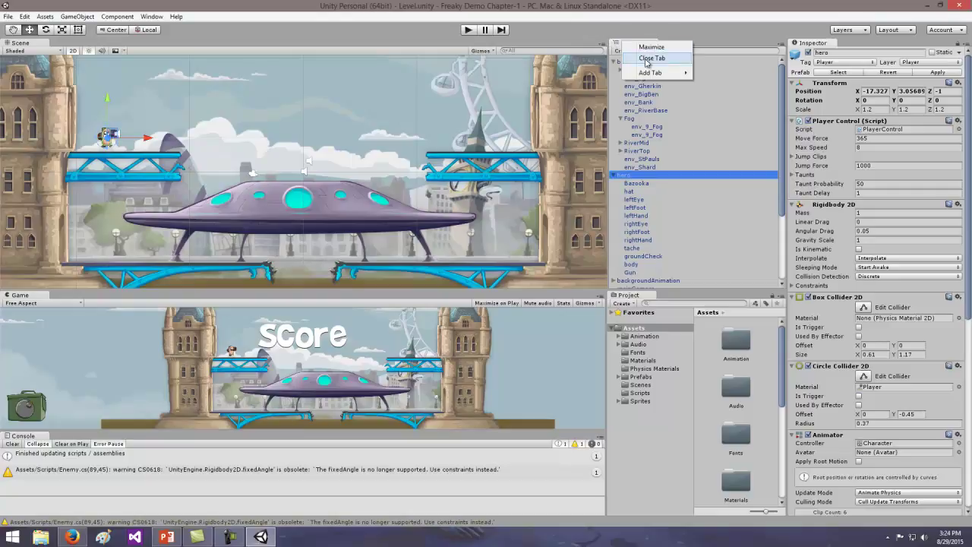
click(647, 59)
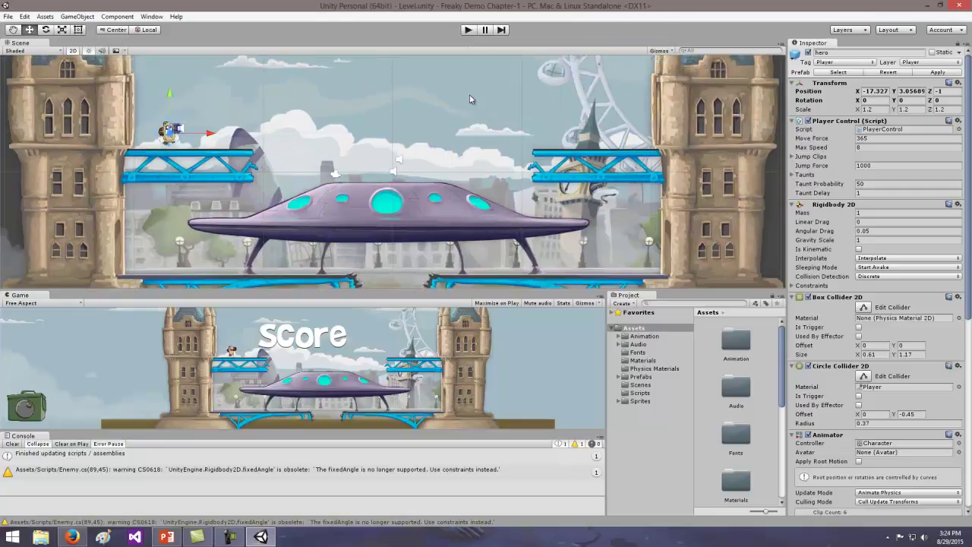
click(152, 17)
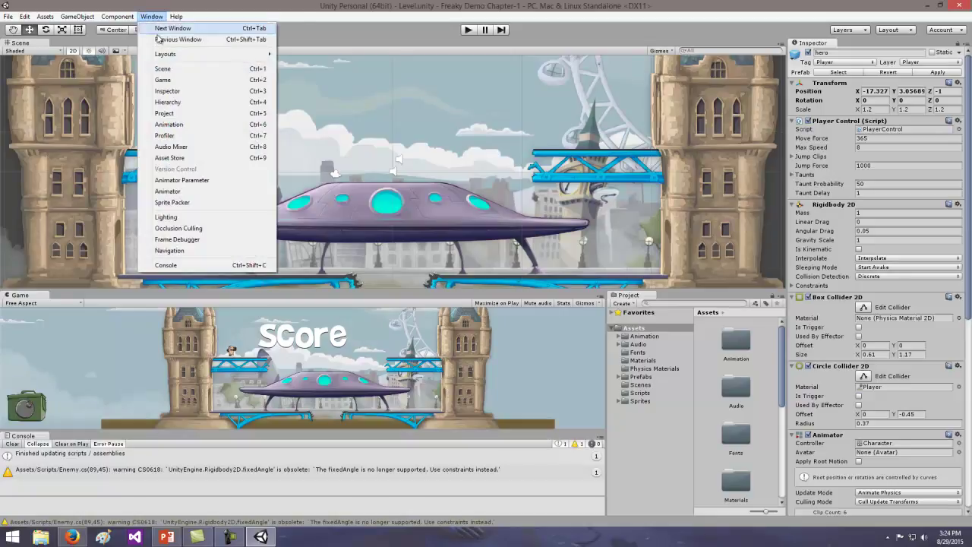
click(170, 102)
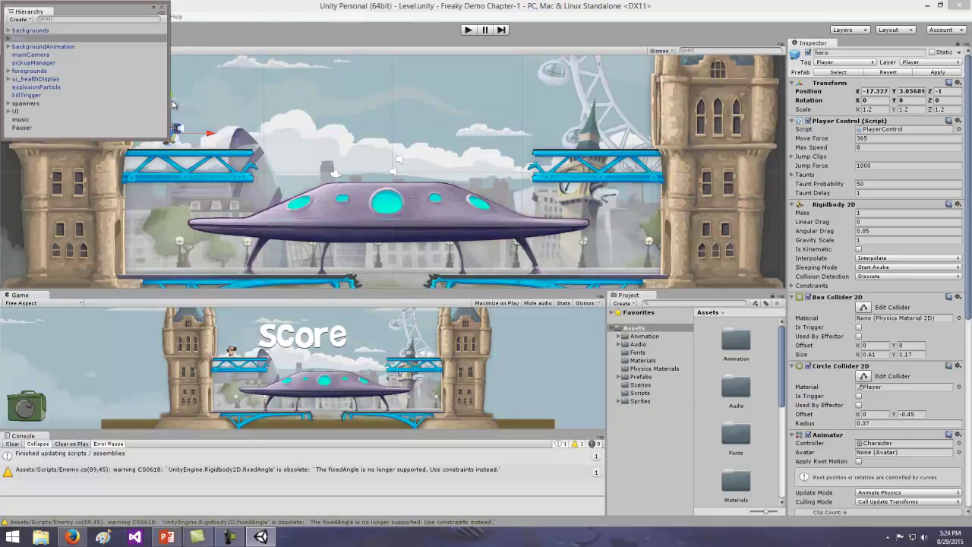
drag(48, 15, 666, 85)
drag(526, 126, 607, 125)
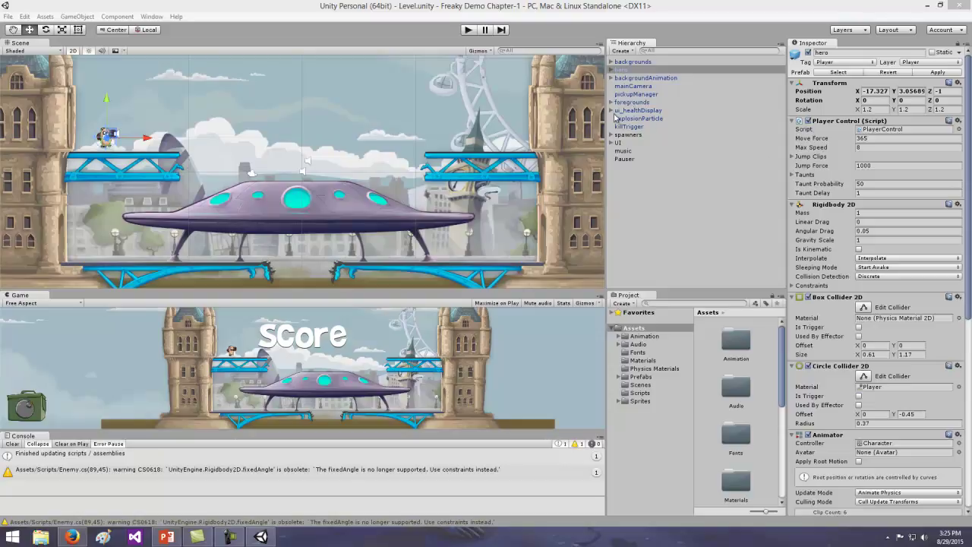
Select the backgrounds object in the scene and shift the view slightly with the Hand tool.
click(458, 114)
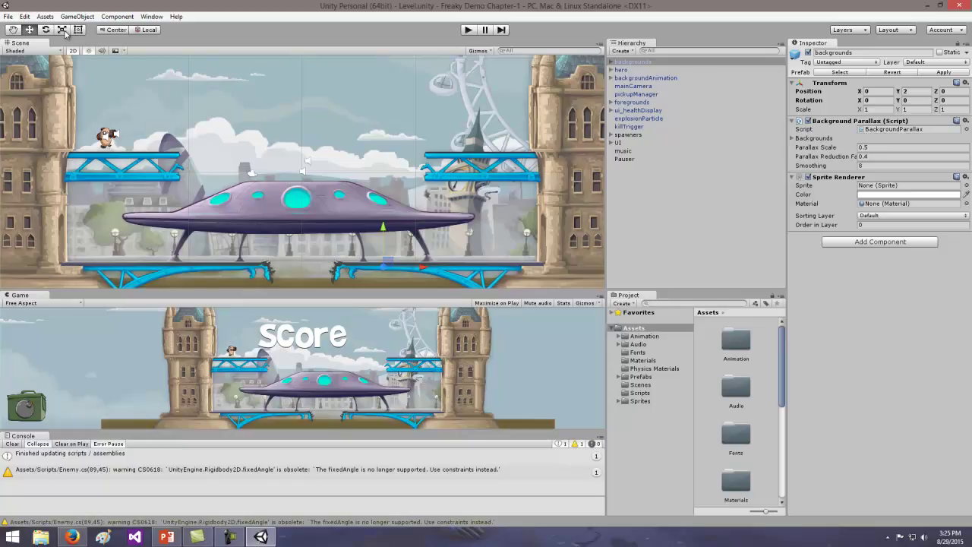
click(14, 31)
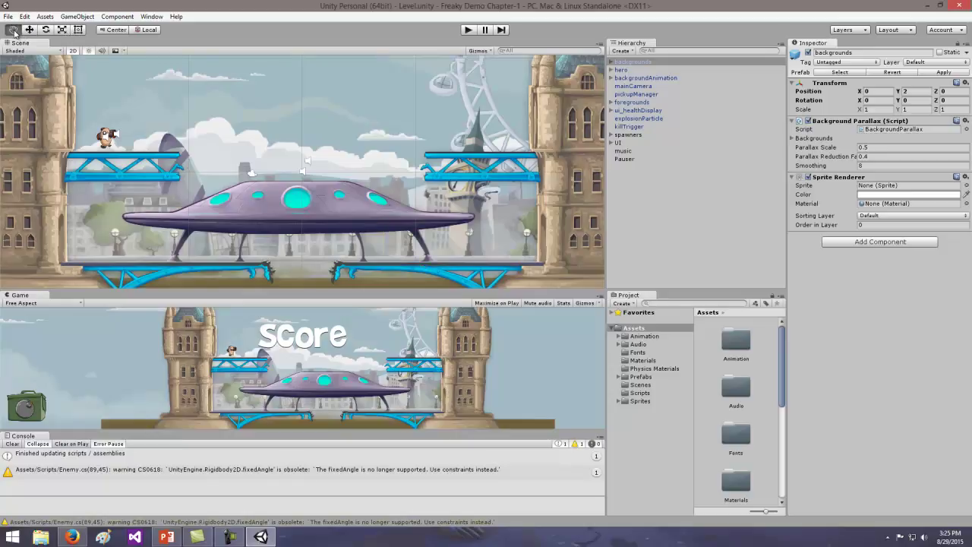
mouse_move(109, 141)
mouse_down()
mouse_move(116, 157)
mouse_move(106, 155)
mouse_up()
Rotate the hero about its Y axis to about -21.5 degrees with the Rotate tool.
click(29, 30)
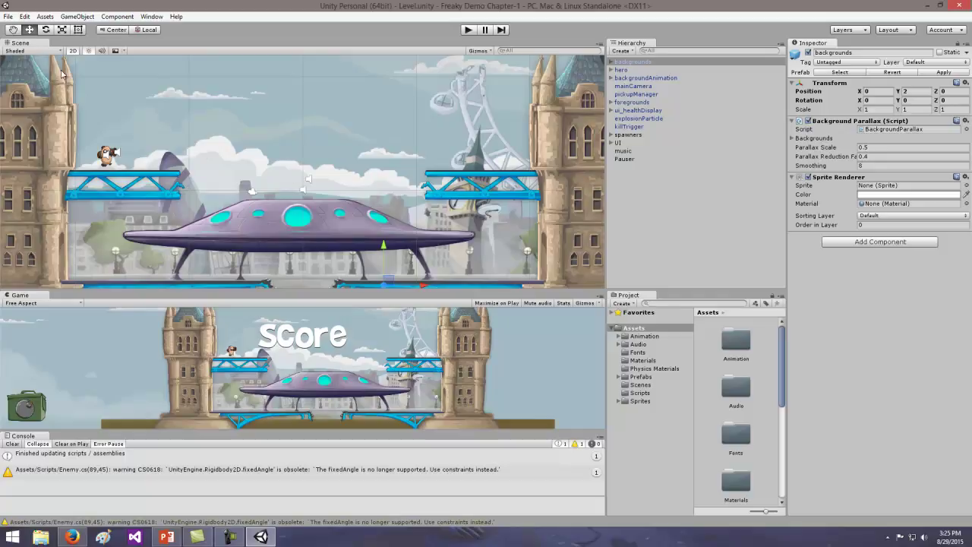
click(45, 30)
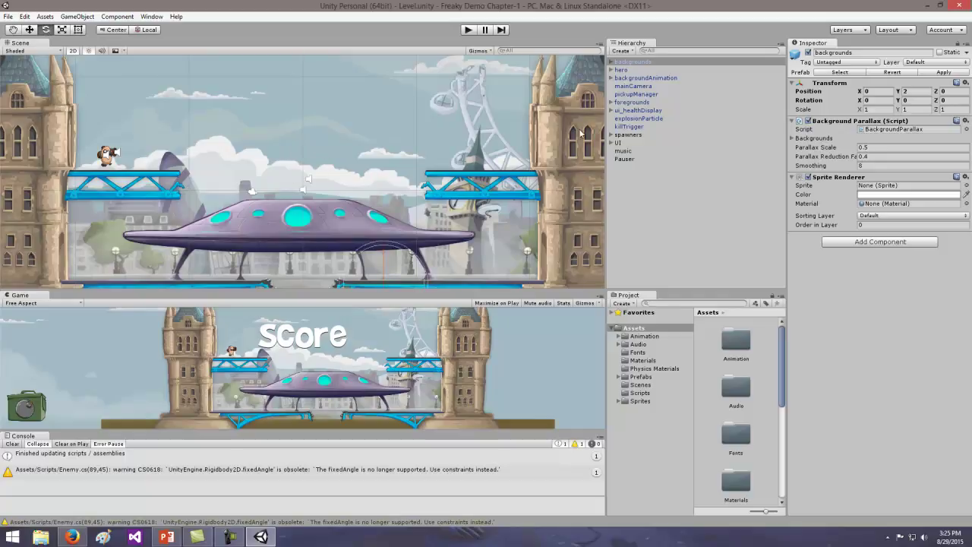
click(634, 70)
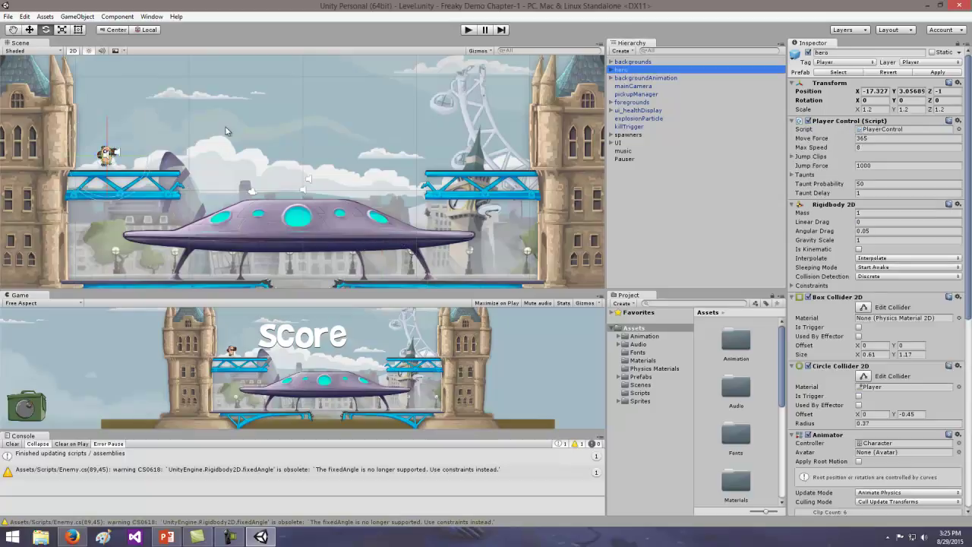
click(229, 131)
click(621, 70)
key(e)
drag(128, 162, 151, 157)
Move the hero up and toward the UFO, to about X -16.29, Y 3.82, Z -0.62.
click(30, 30)
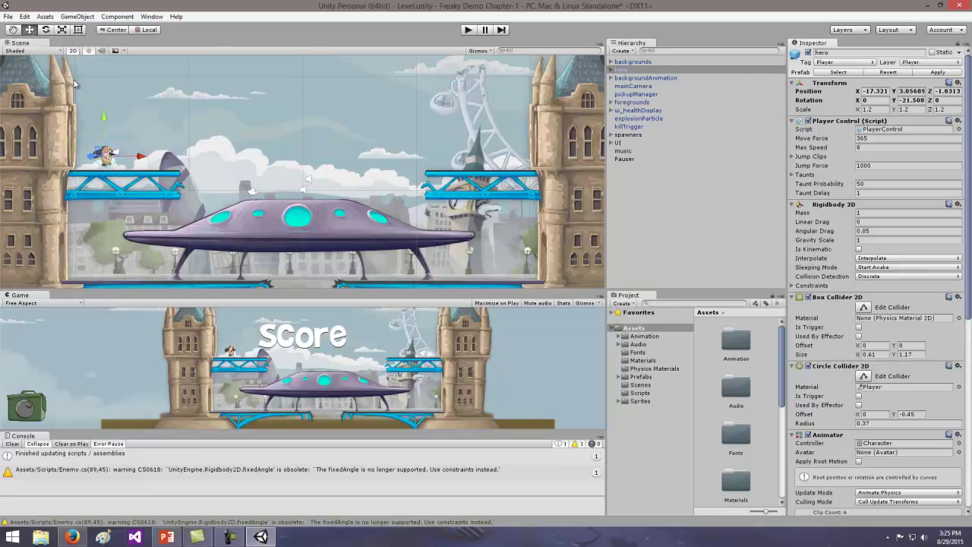
mouse_move(104, 122)
mouse_down()
mouse_move(108, 95)
mouse_move(107, 111)
mouse_up()
drag(136, 149, 149, 148)
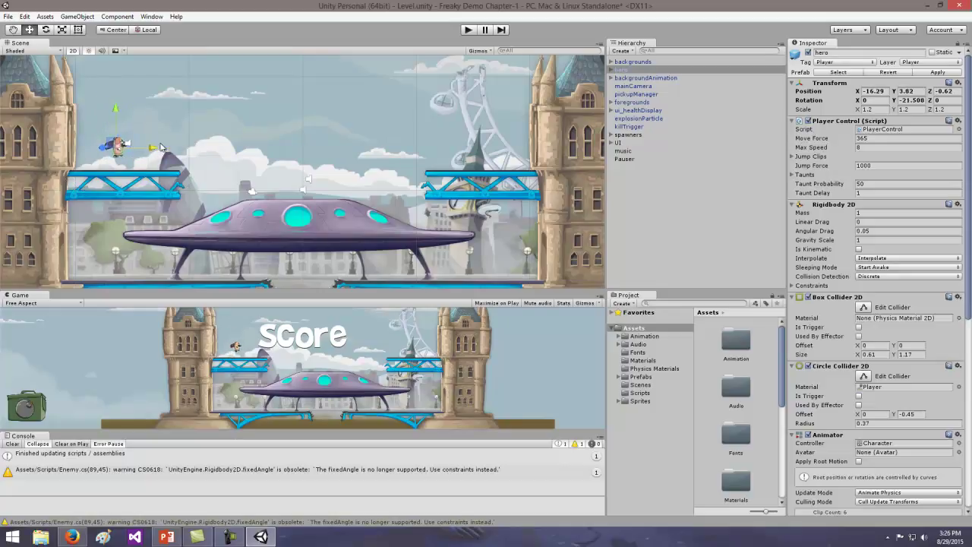
Rotate the hero about its Y axis to about 12 degrees.
click(29, 32)
click(46, 30)
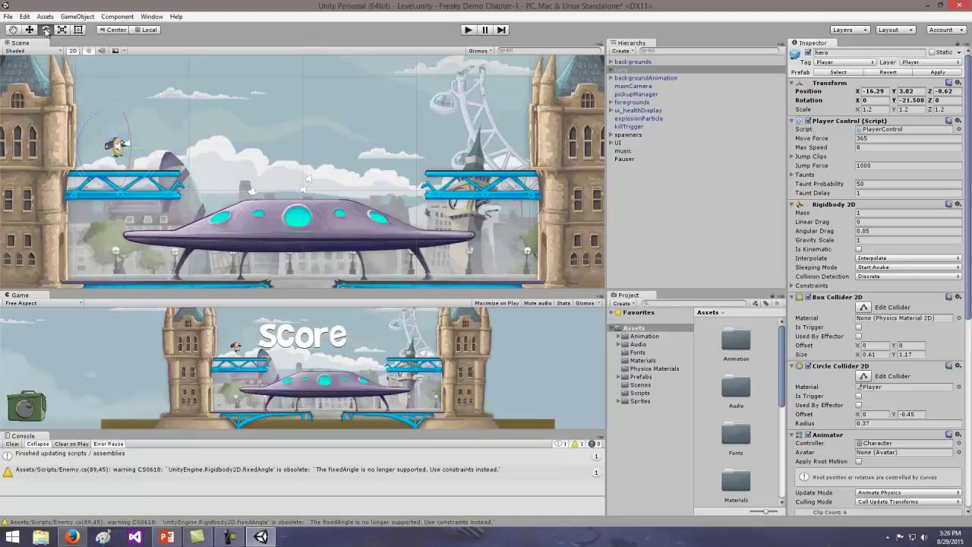
drag(161, 154, 152, 126)
Stretch the hero along X to a scale of about 1.43, and activate the Rect tool.
click(62, 29)
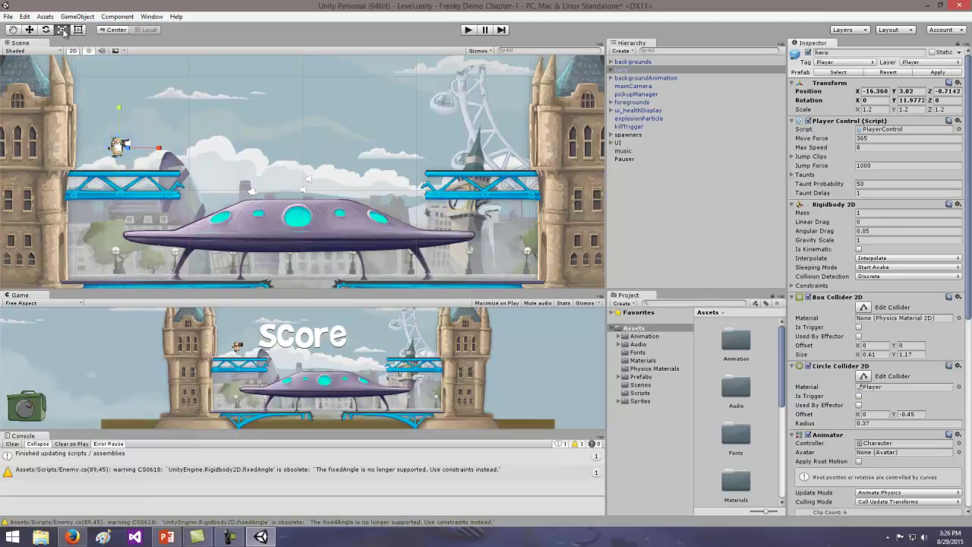
mouse_move(158, 149)
mouse_down()
mouse_move(199, 155)
mouse_move(167, 153)
mouse_up()
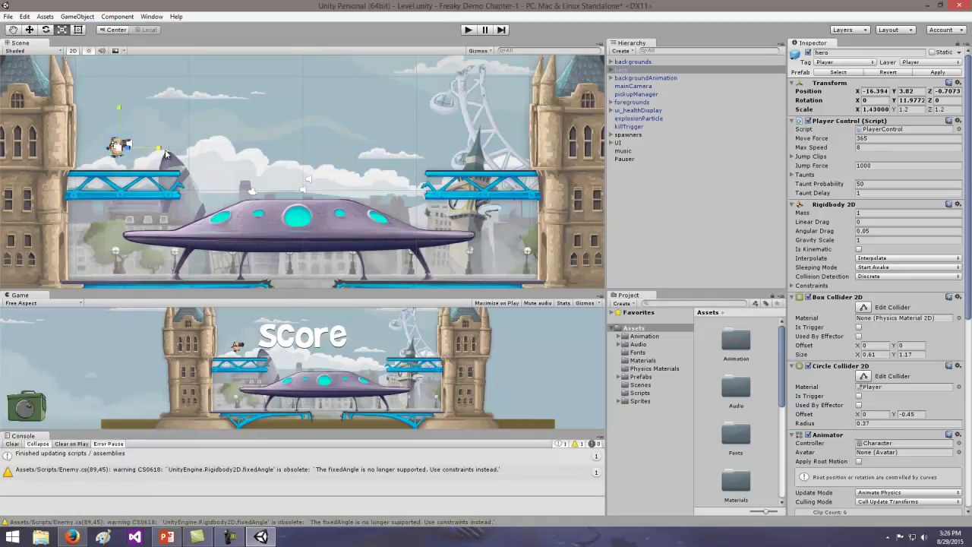
click(77, 30)
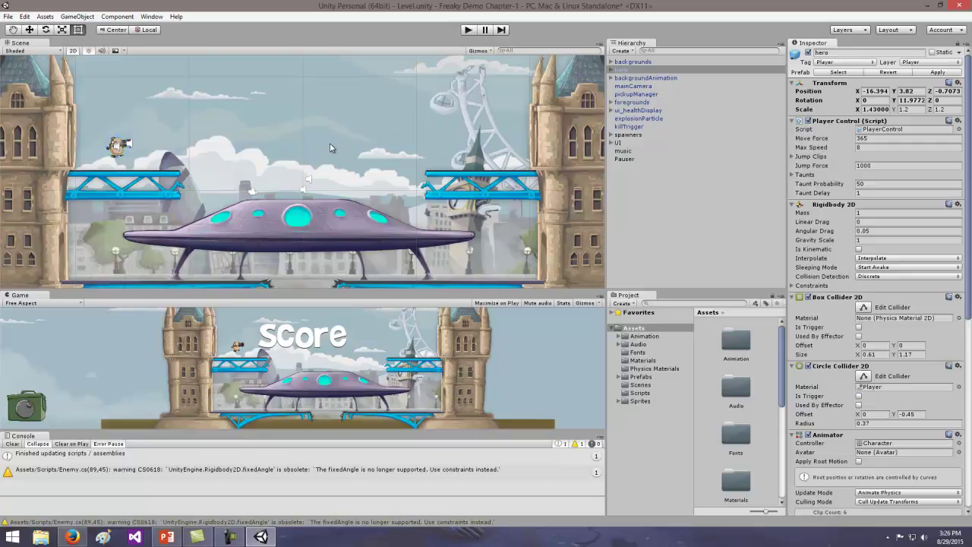
click(79, 33)
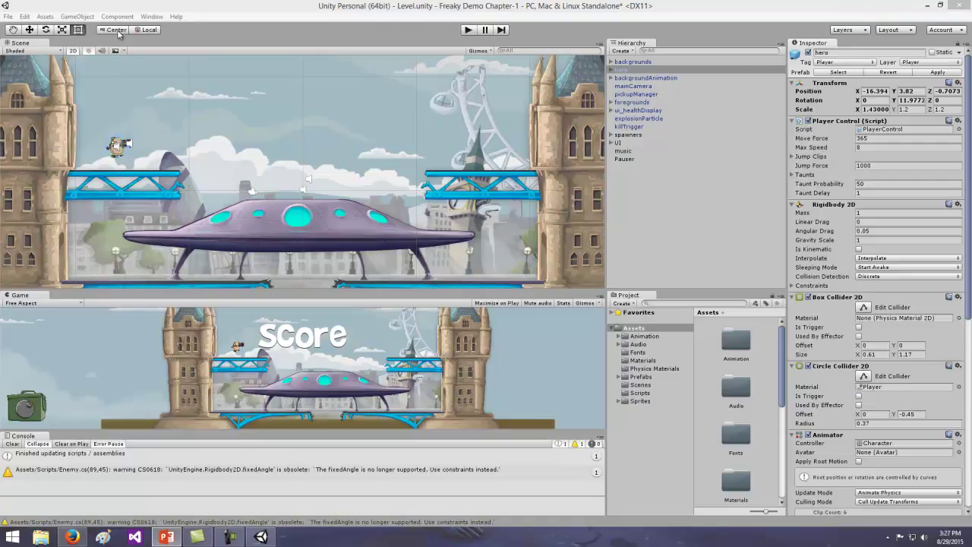
Toggle the gizmo's Center/Pivot and Local/World modes back and forth, and switch to the PowerPoint slide on Transform Gizmos Toggle.
click(115, 30)
click(115, 29)
click(147, 30)
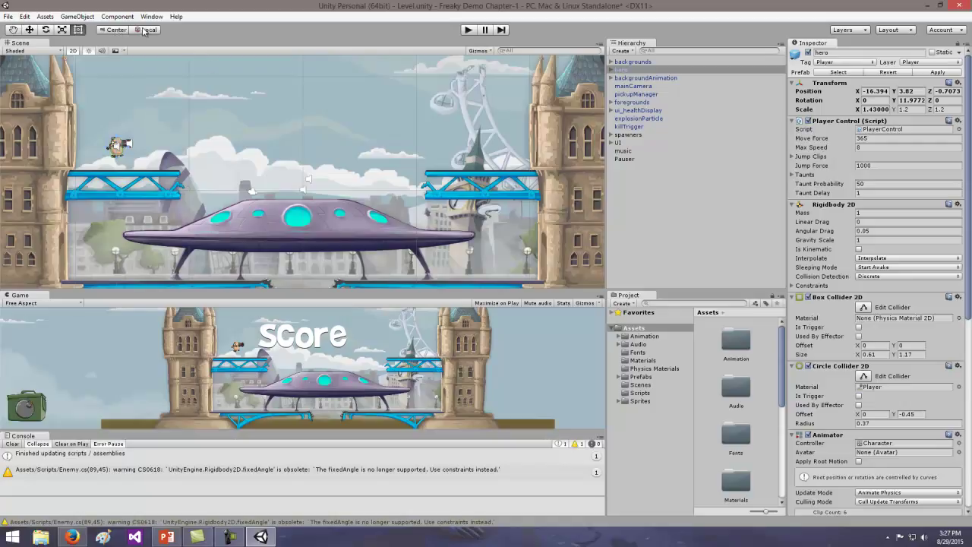
click(148, 30)
click(148, 30)
key(alt+Tab)
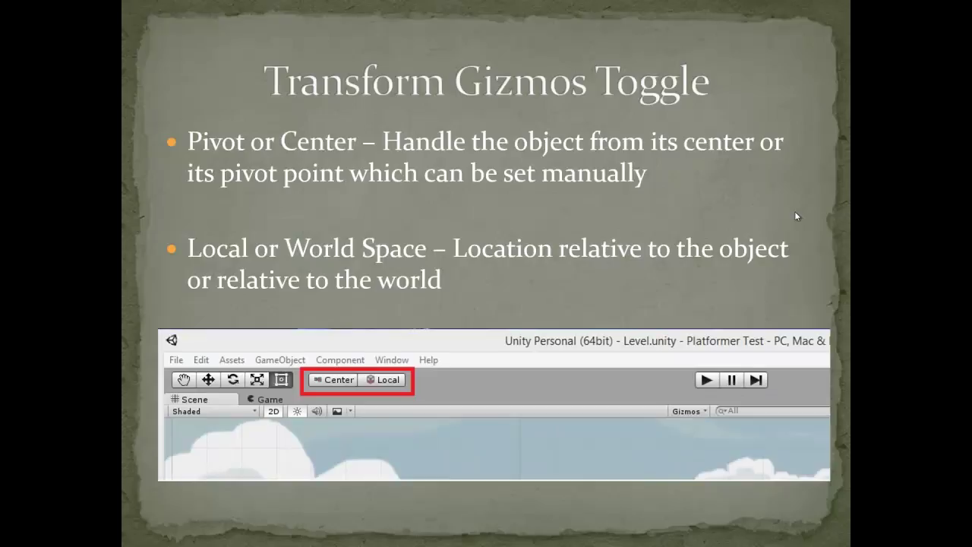
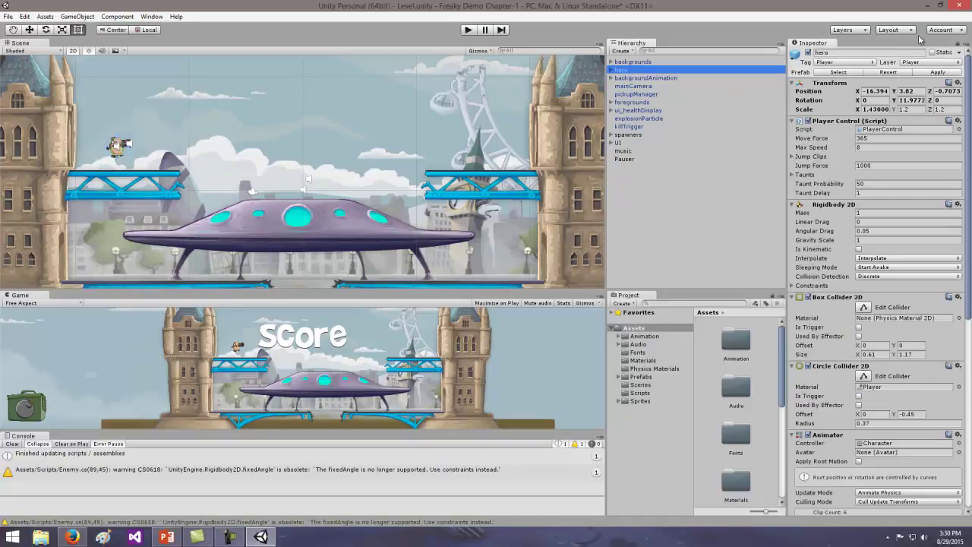
Review the layer visibility list and the Tags & Layers settings, and reselect the hero.
click(866, 31)
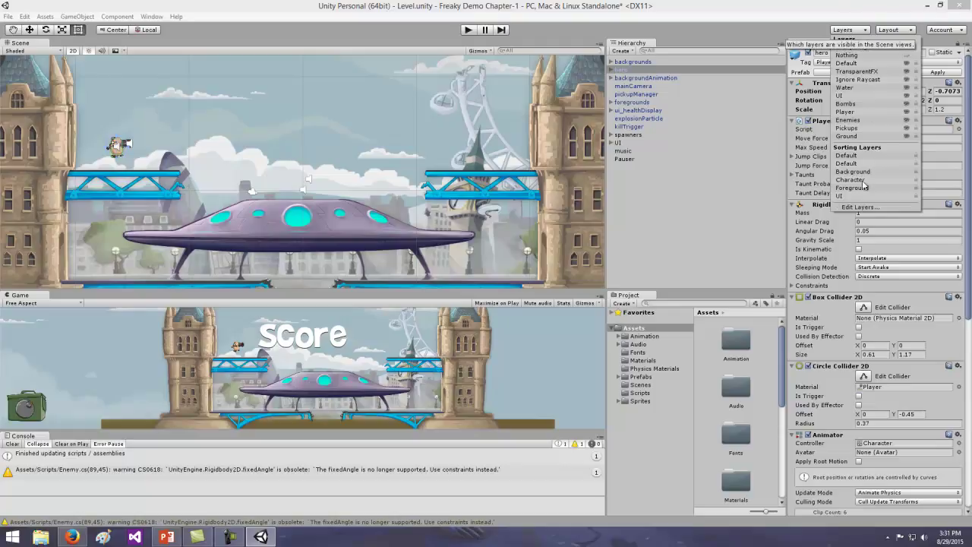
click(860, 206)
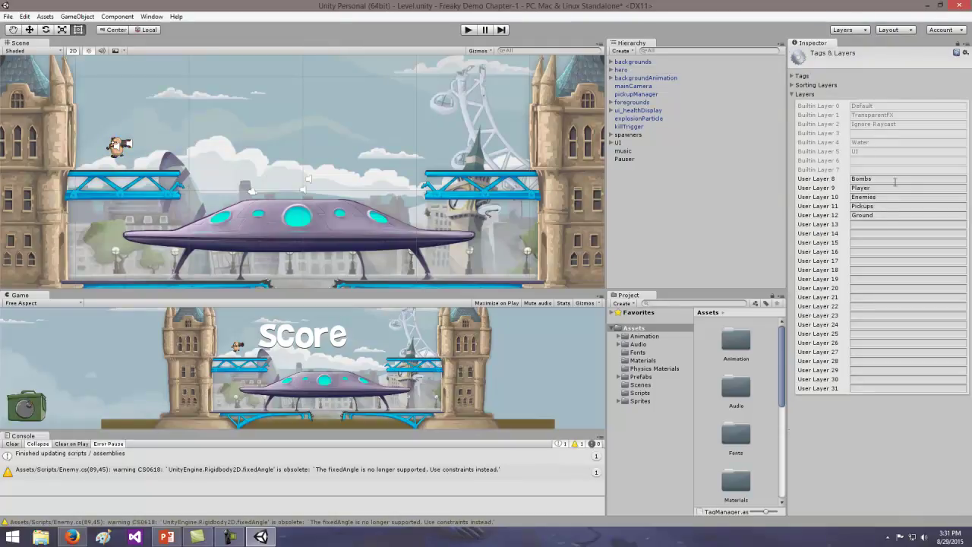
click(855, 31)
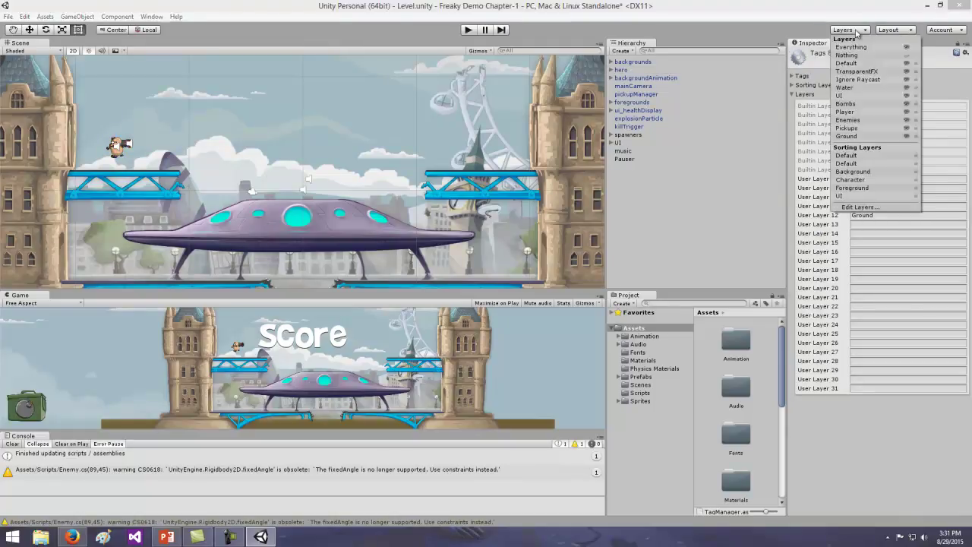
click(799, 31)
click(640, 69)
Look through the window layout presets and the account options without choosing any.
click(911, 33)
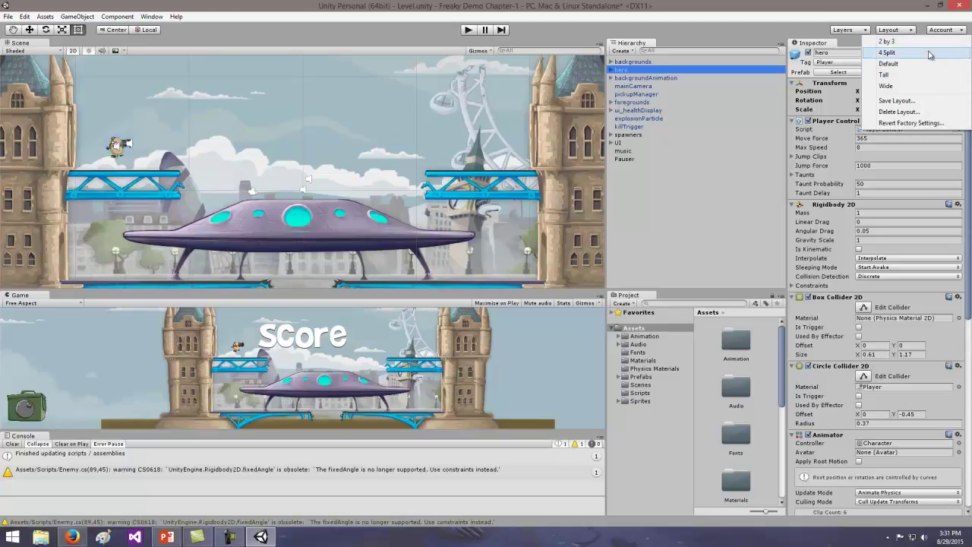
click(955, 30)
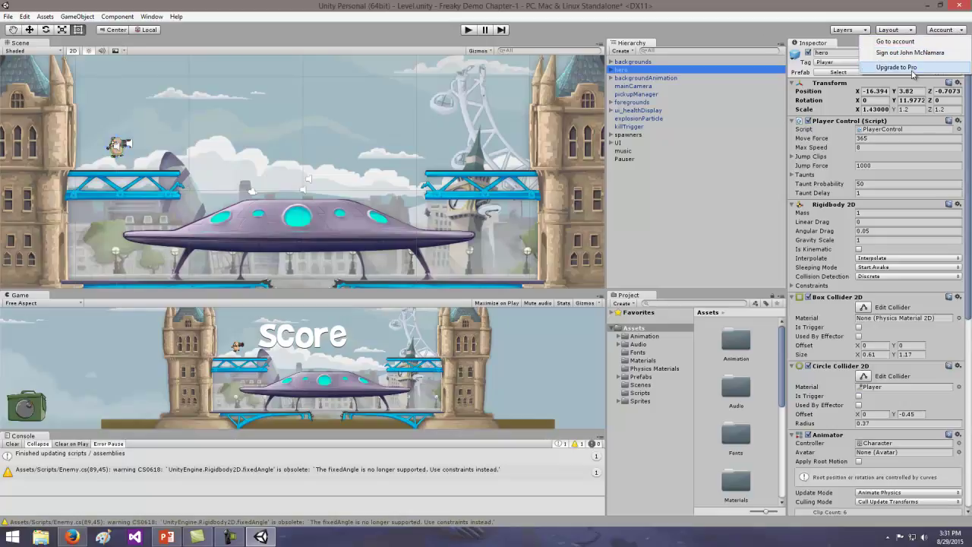
click(706, 198)
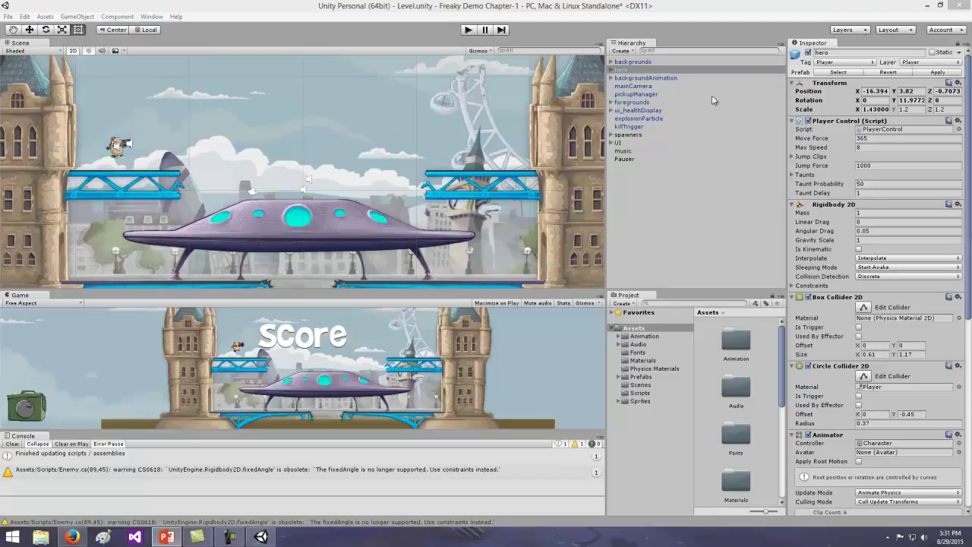
Select the backgrounds object and zoom out the Scene view to show the whole level.
click(368, 143)
scroll(351, 160, down, 6)
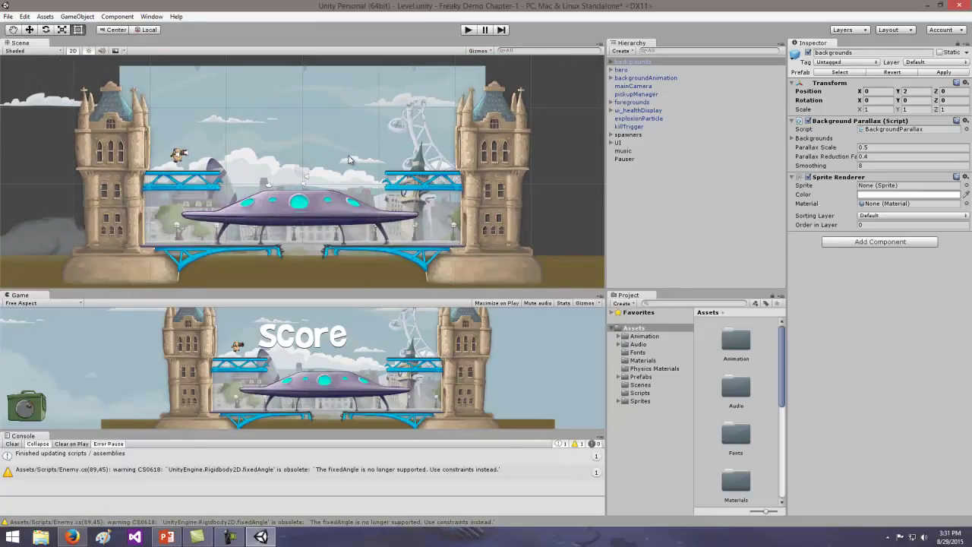
scroll(349, 160, down, 3)
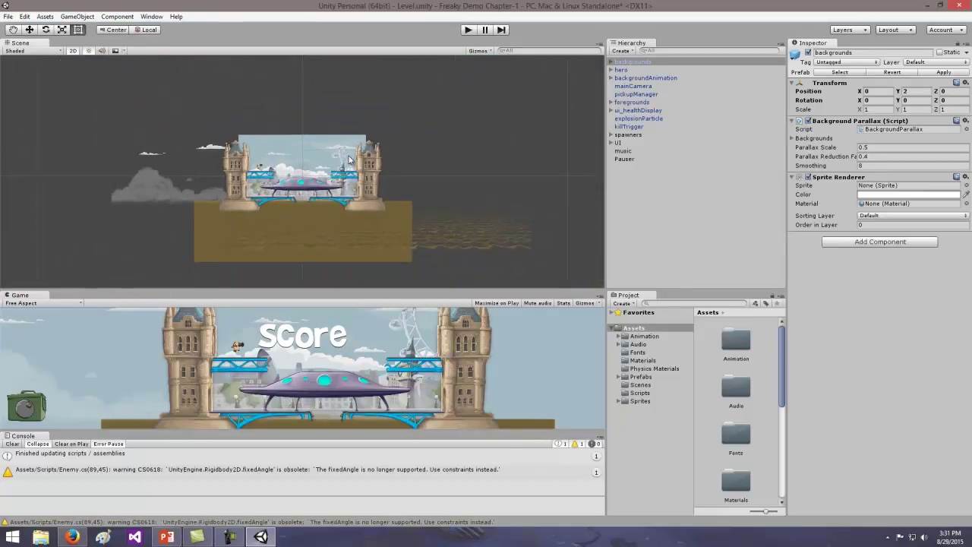
Select the hero object in the level's hierarchy.
scroll(348, 167, up, 1)
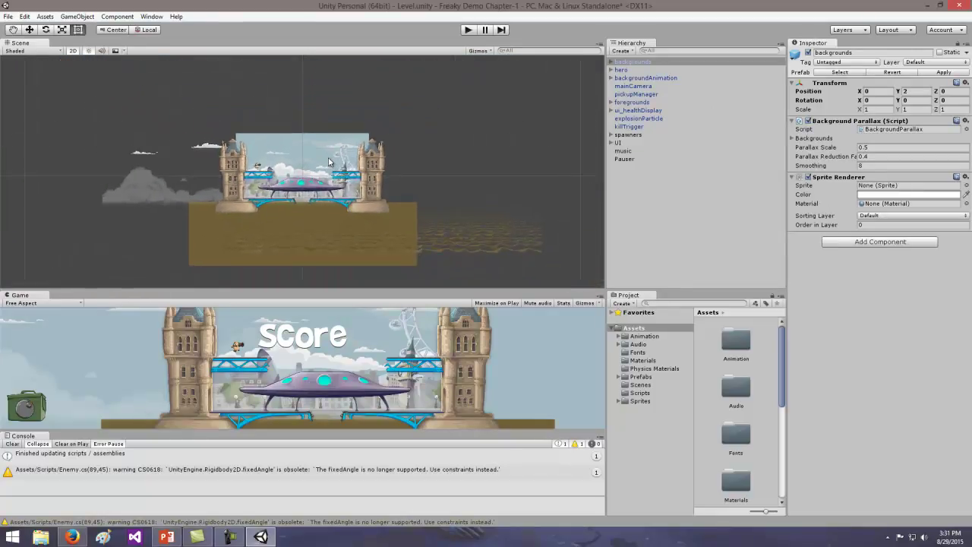
scroll(351, 175, up, 2)
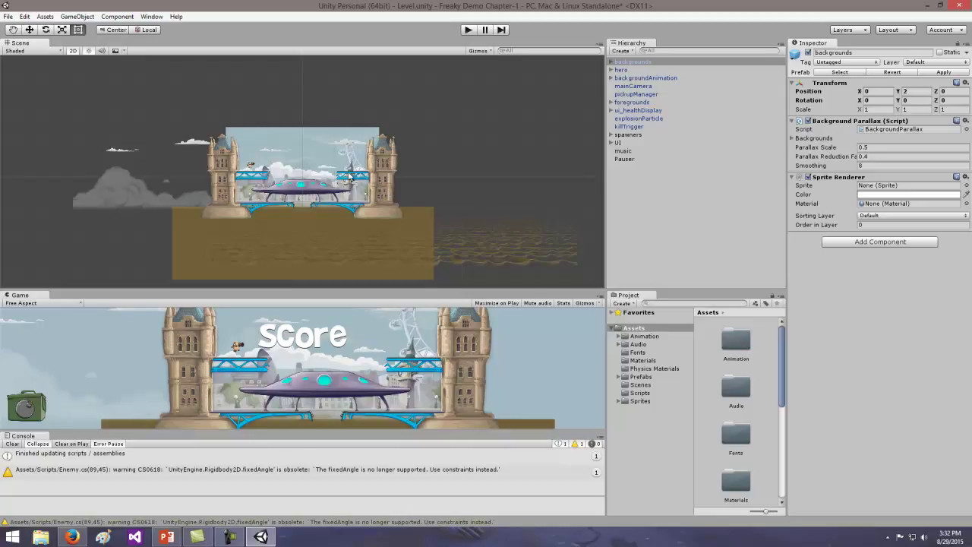
scroll(349, 177, up, 5)
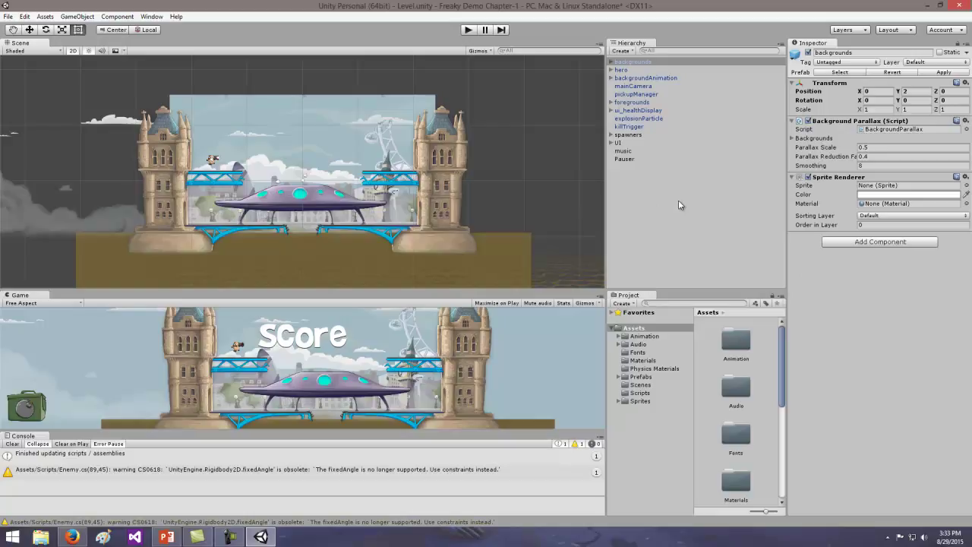
key(Down)
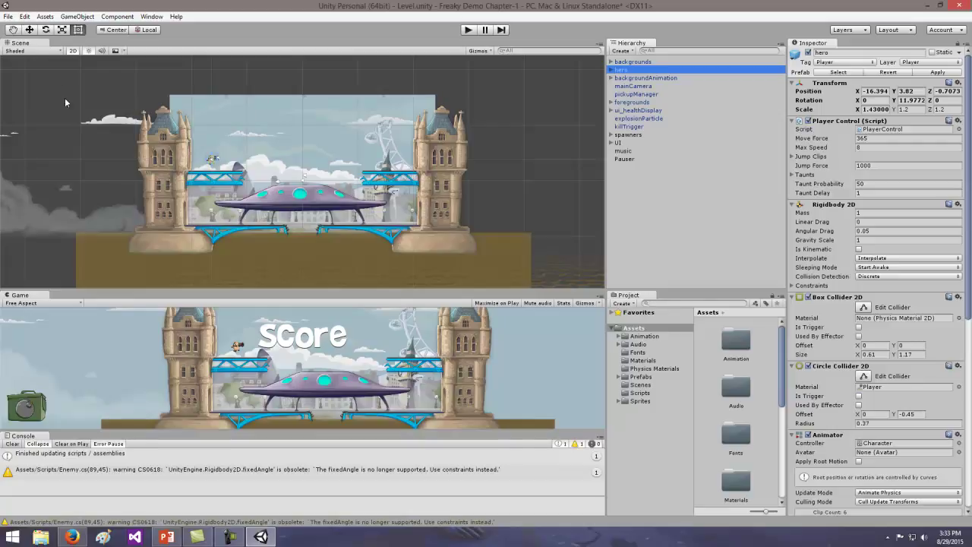
Dock the Game view as a tab beside the Scene view and alternate between the two views.
click(18, 298)
drag(17, 300, 65, 54)
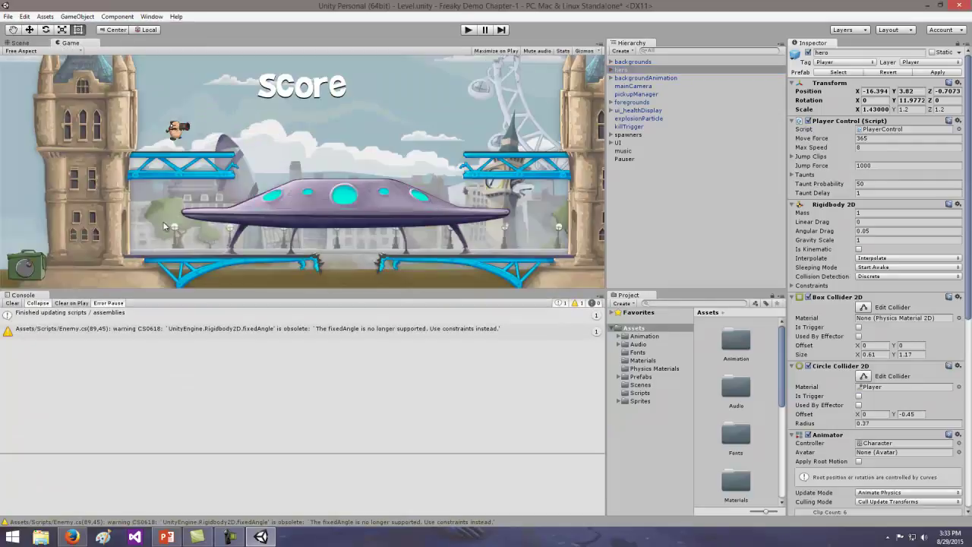
click(34, 44)
click(67, 44)
click(32, 44)
Move the Game view back below the Scene view, dock the Console beneath it, and widen both up to the Hierarchy's edge.
drag(67, 44, 50, 313)
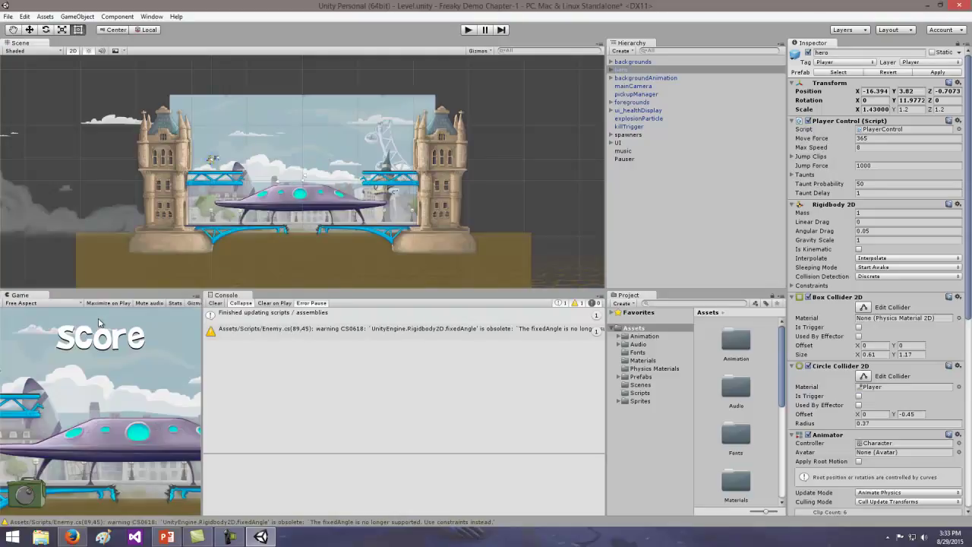
drag(232, 300, 128, 470)
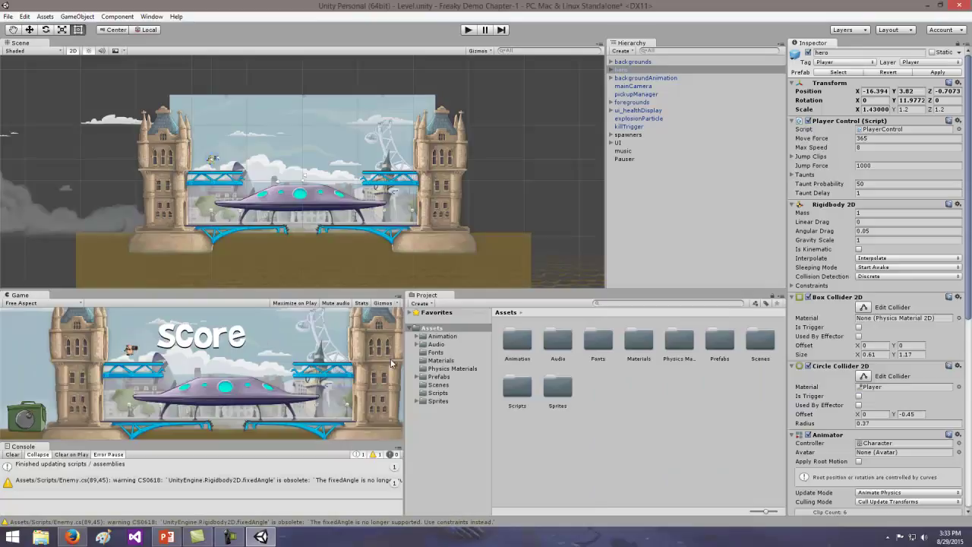
drag(405, 360, 604, 365)
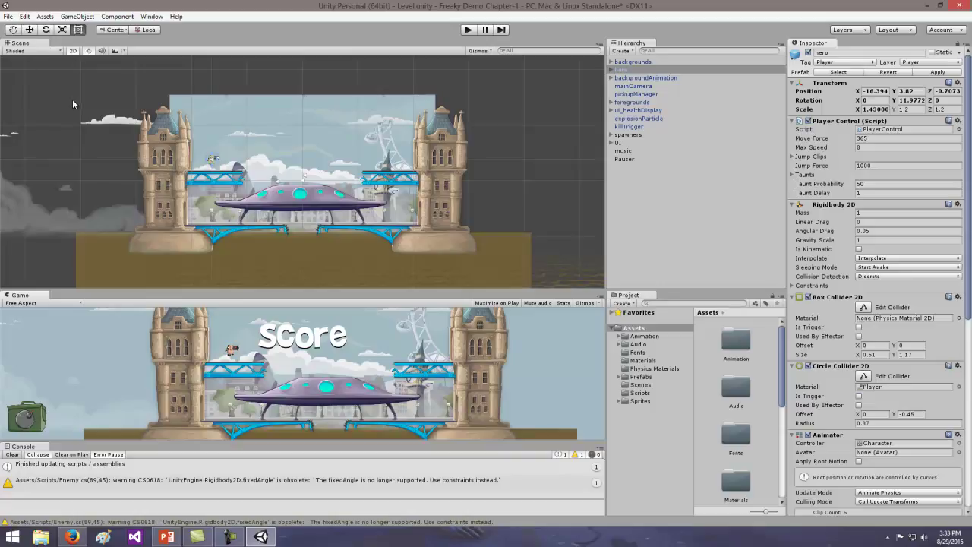
Look through the Scene view's shading modes without changing the mode, and select the backgrounds object in the scene.
click(60, 52)
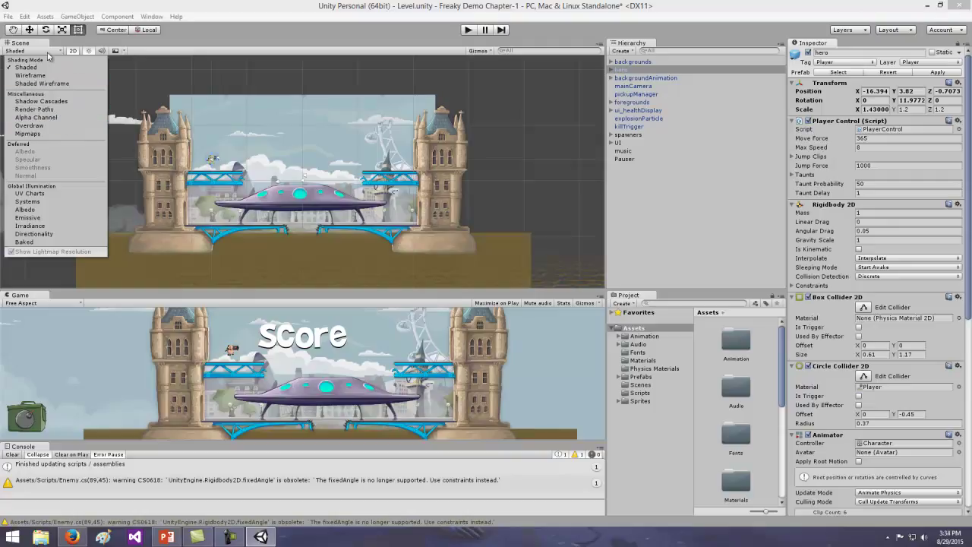
click(83, 47)
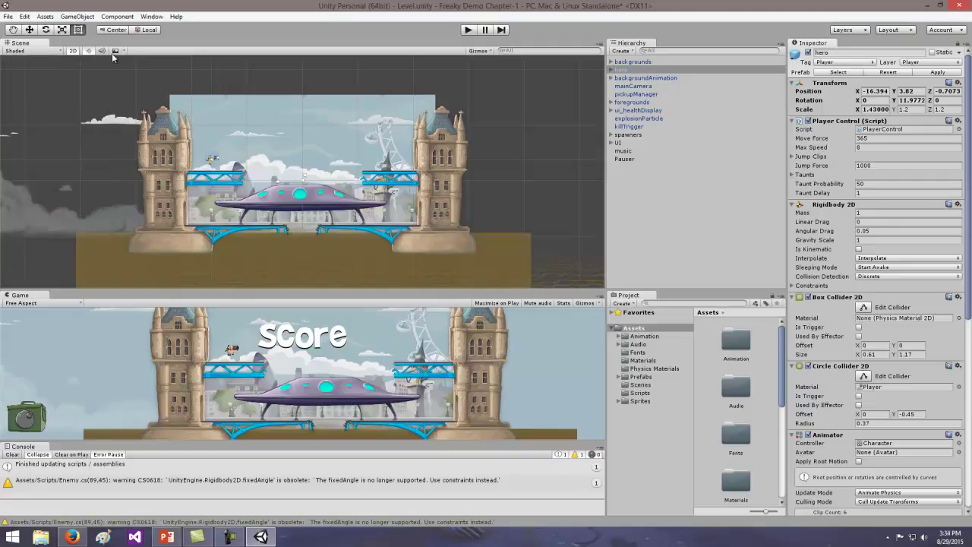
scroll(189, 135, up, 4)
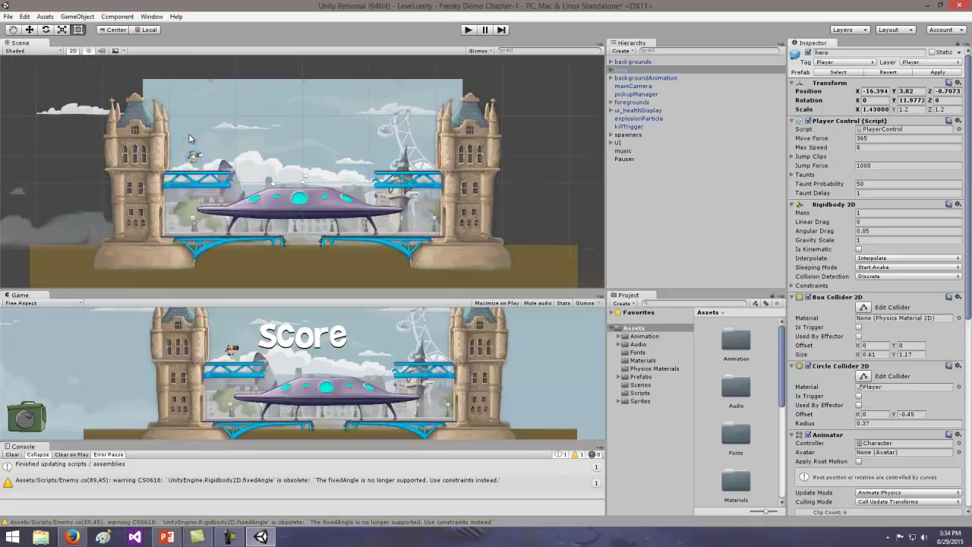
scroll(189, 134, up, 5)
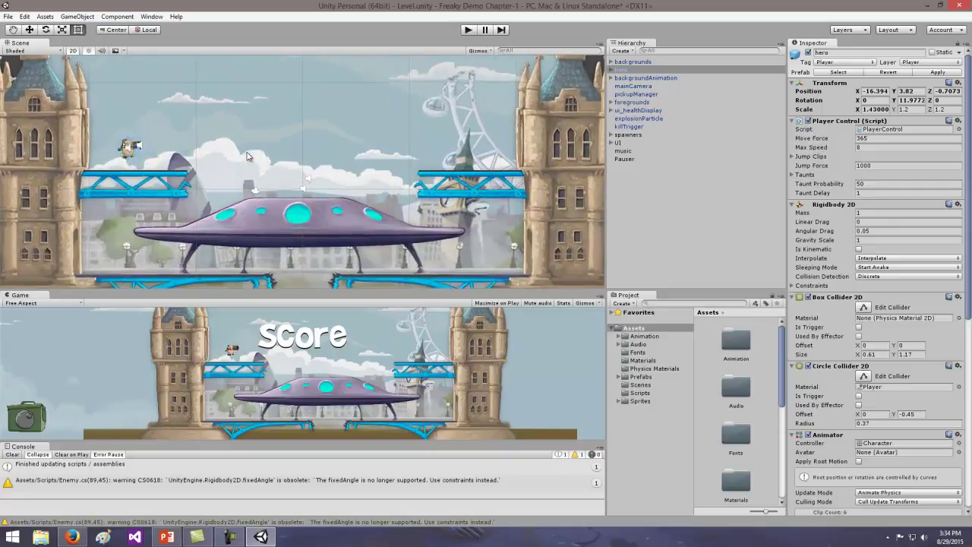
click(245, 135)
scroll(245, 135, down, 2)
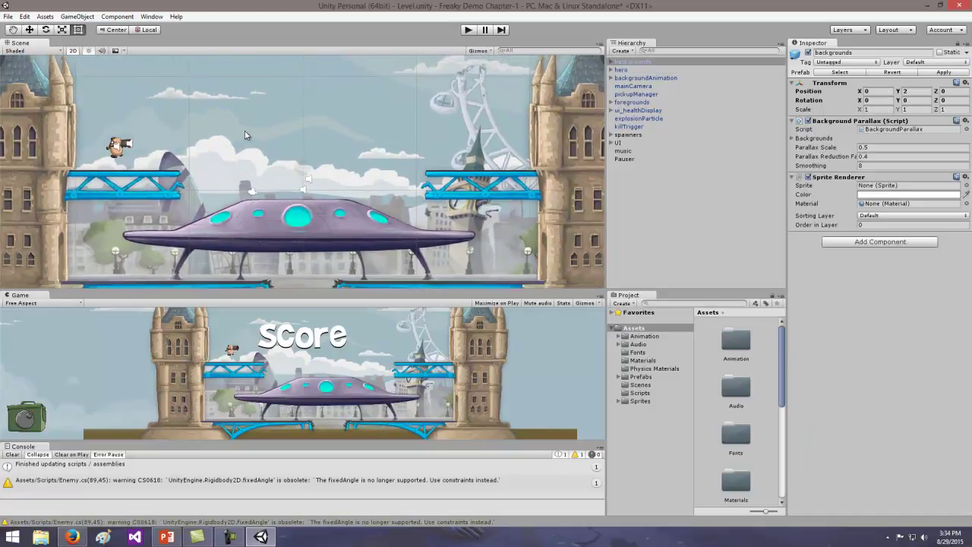
Toggle the Scene view between 2D and 3D perspective twice, ending in 2D.
click(73, 50)
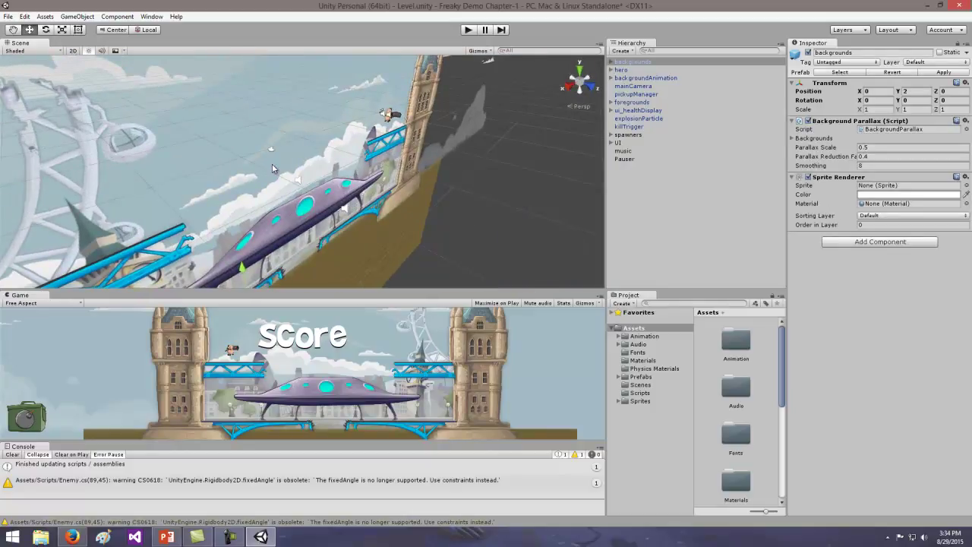
click(73, 51)
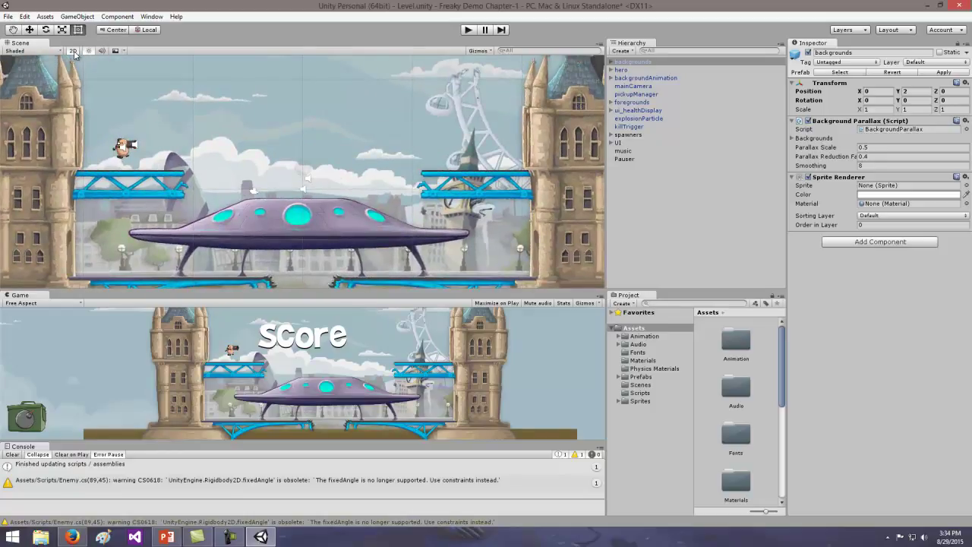
click(73, 51)
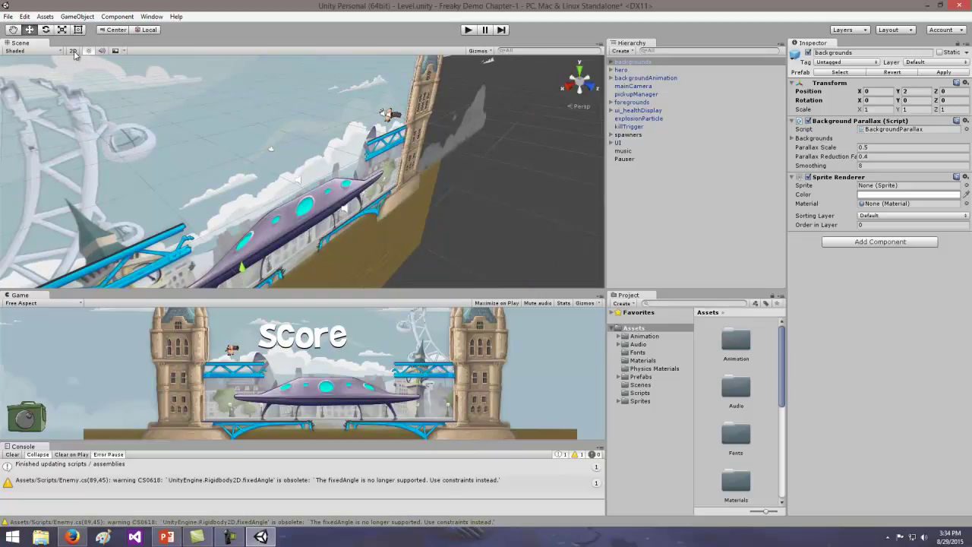
click(73, 51)
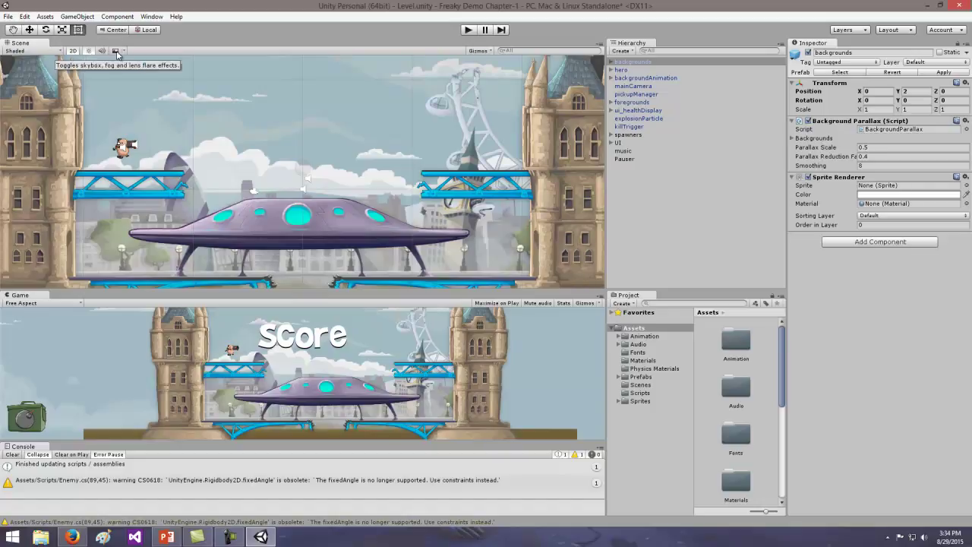
Select the env_bg sky background in the scene, and select the hero and expand its child objects.
click(388, 157)
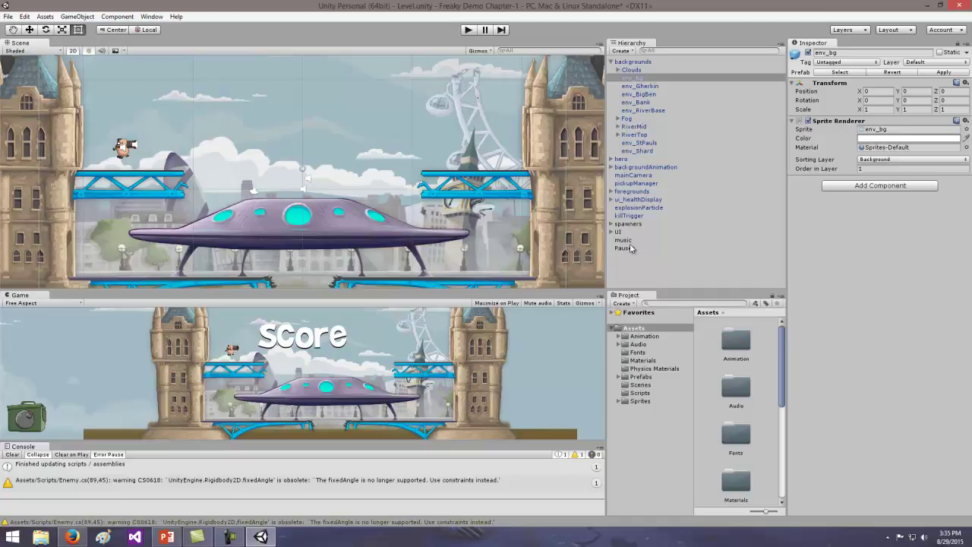
click(626, 161)
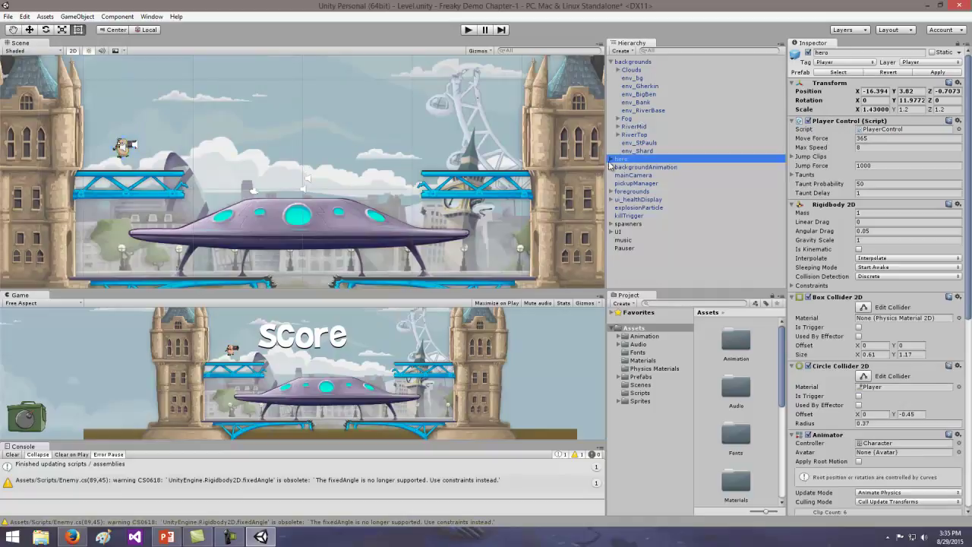
click(612, 159)
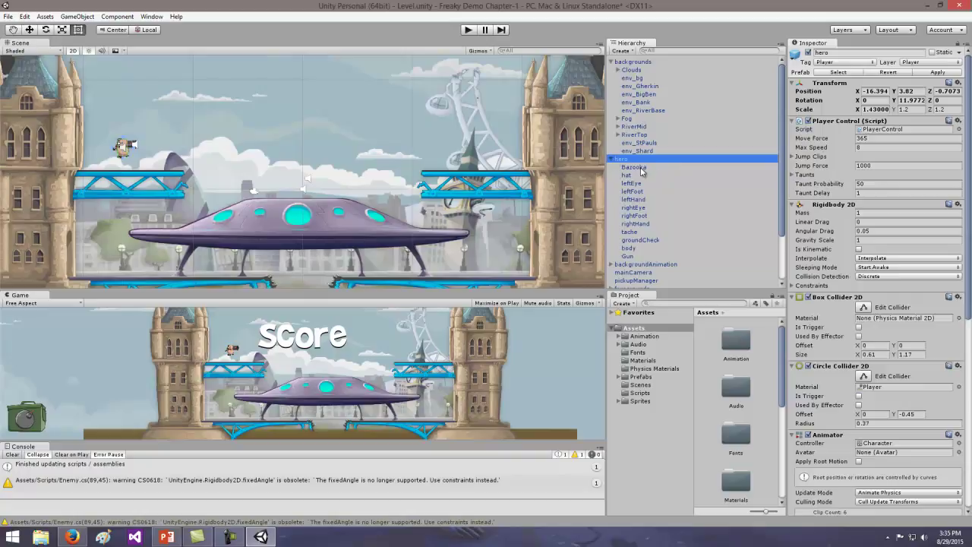
Inspect the hero's child objects one by one, including Bazooka, hat, leftEye, leftFoot, leftHand, groundCheck and Gun.
click(634, 167)
click(631, 175)
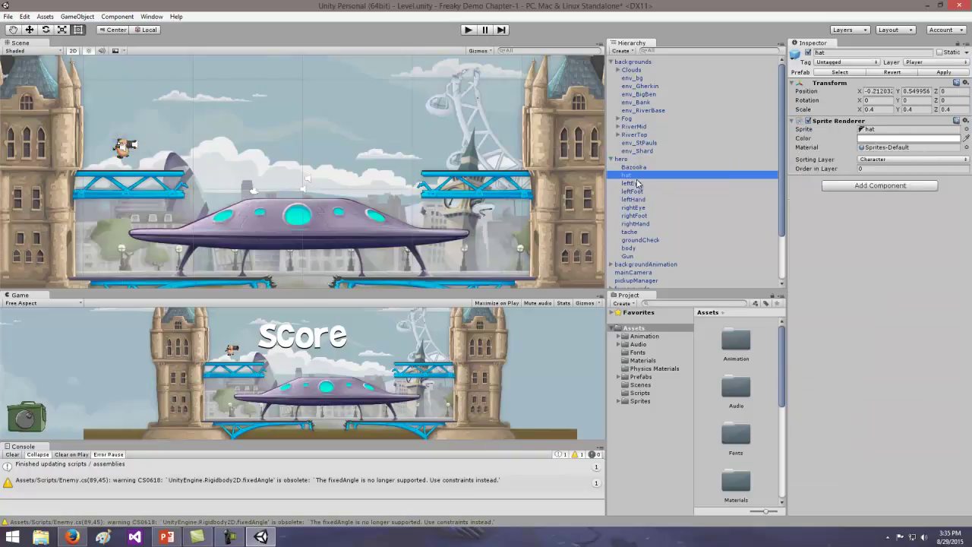
click(638, 184)
click(640, 192)
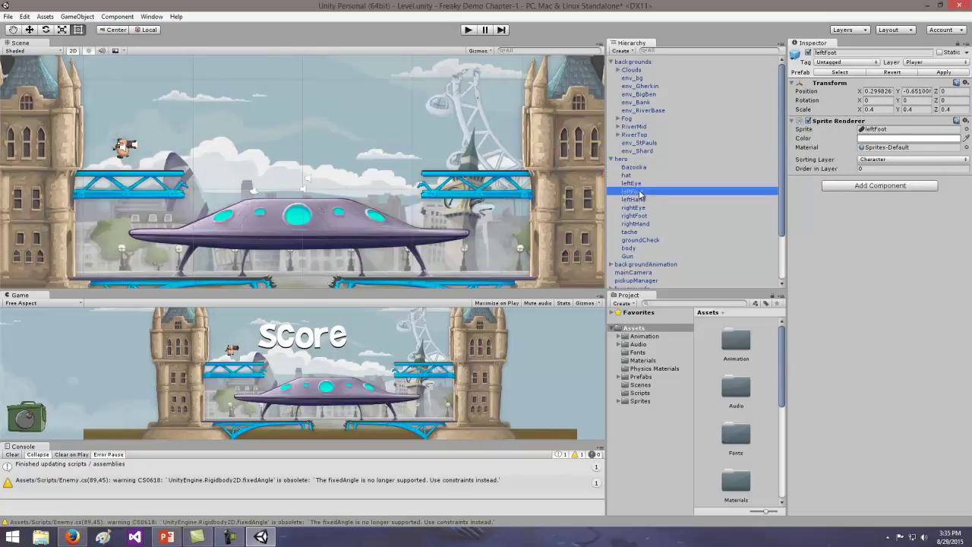
click(640, 200)
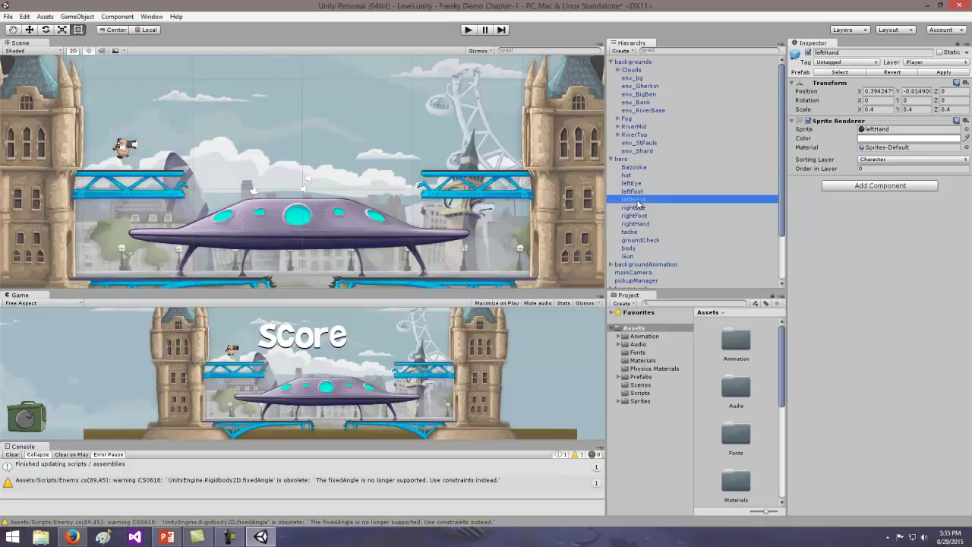
click(647, 241)
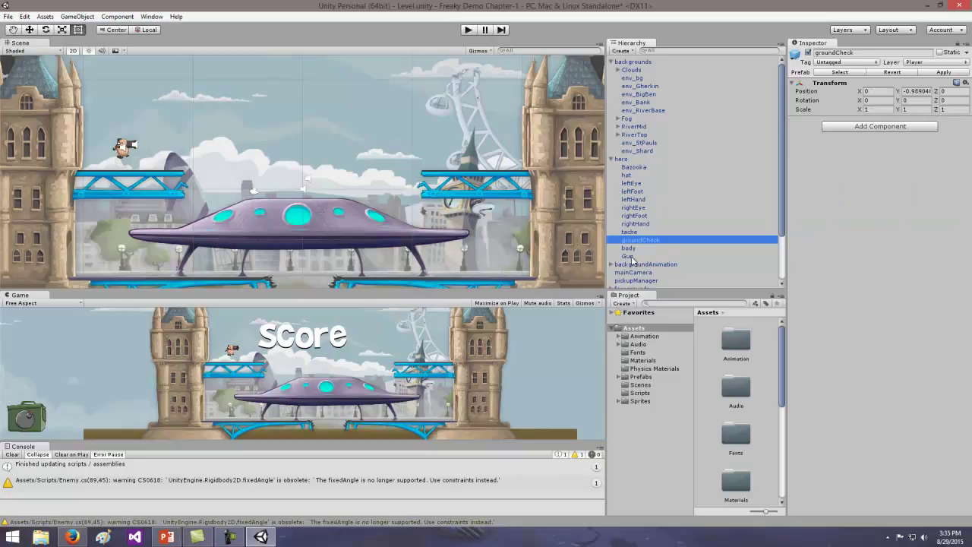
click(641, 258)
click(642, 168)
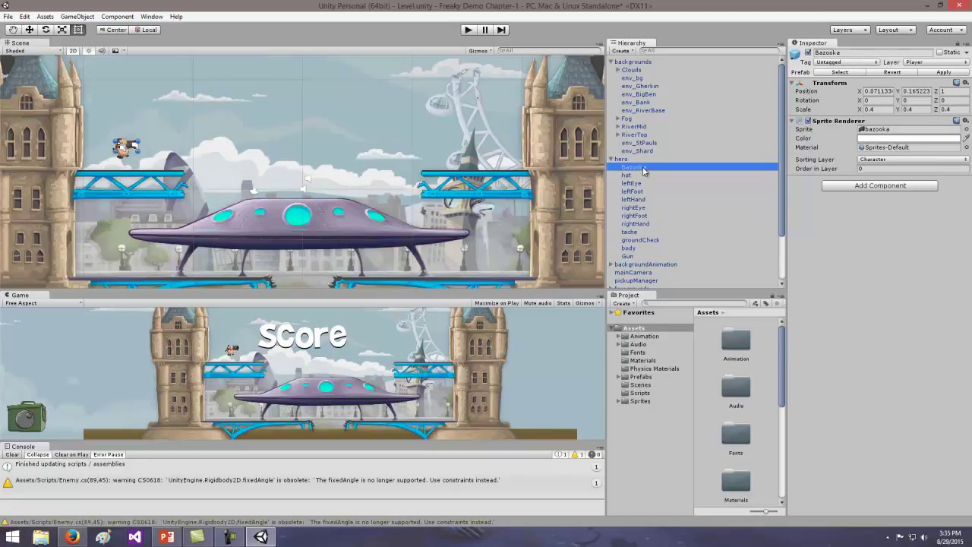
click(643, 257)
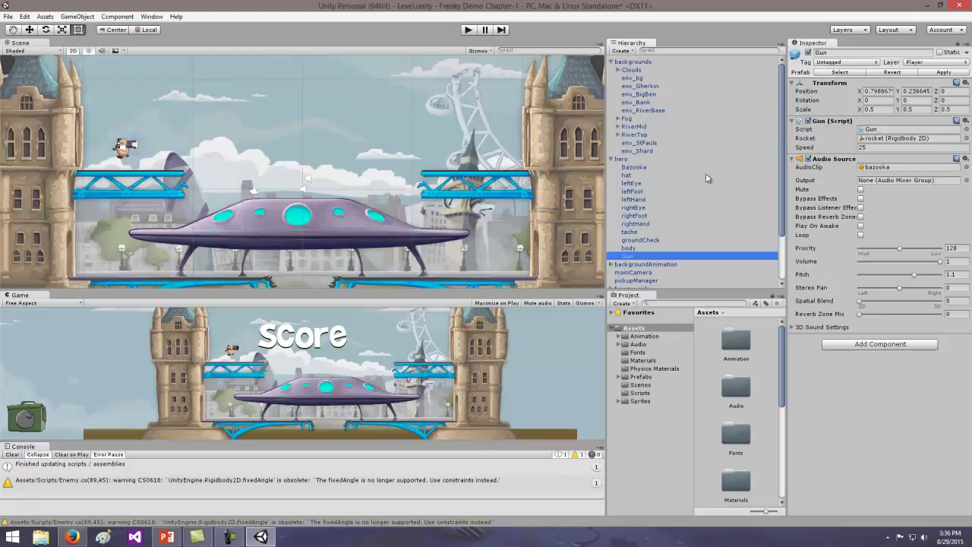
Move the hero with the Move tool to above the spaceship, at about X -0.51, Y 6.18, Z -4.08.
click(632, 158)
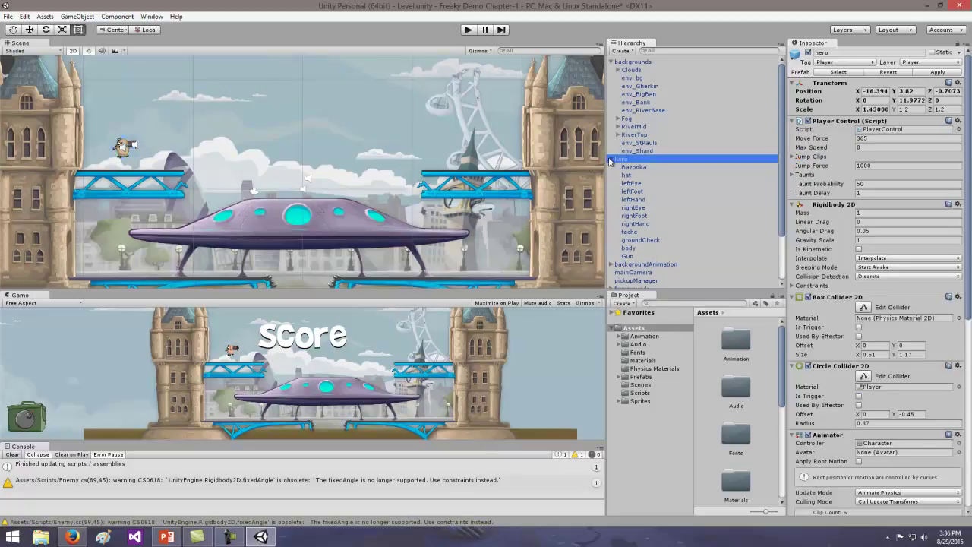
click(126, 145)
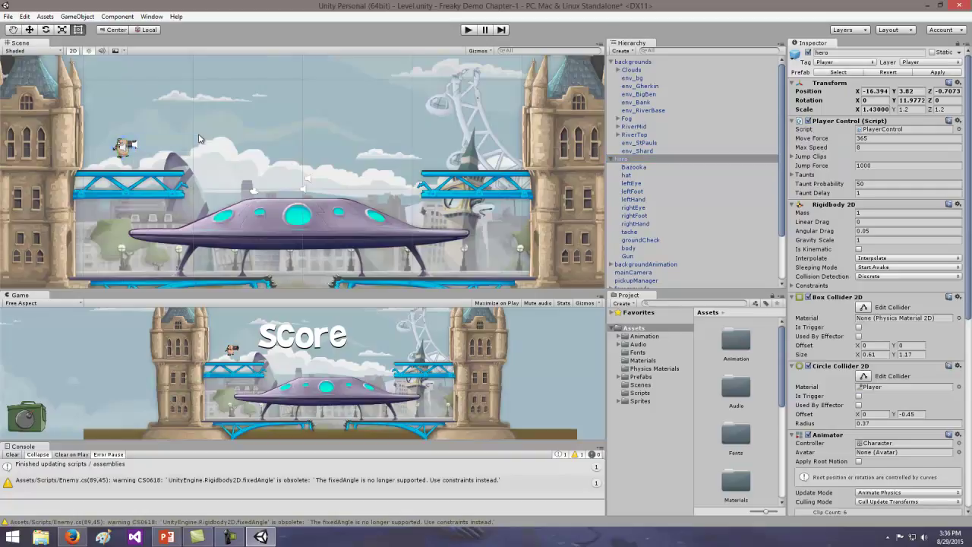
click(15, 29)
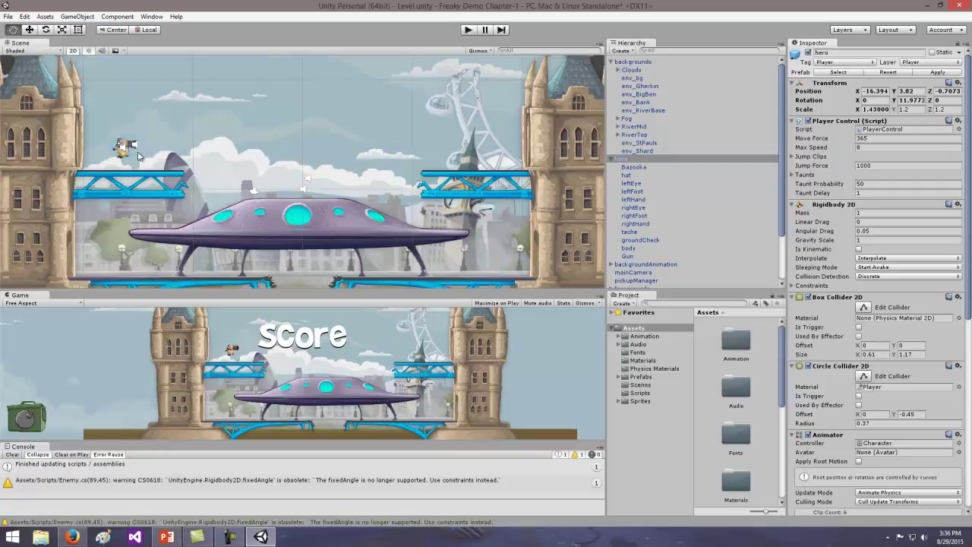
key(w)
drag(168, 155, 308, 116)
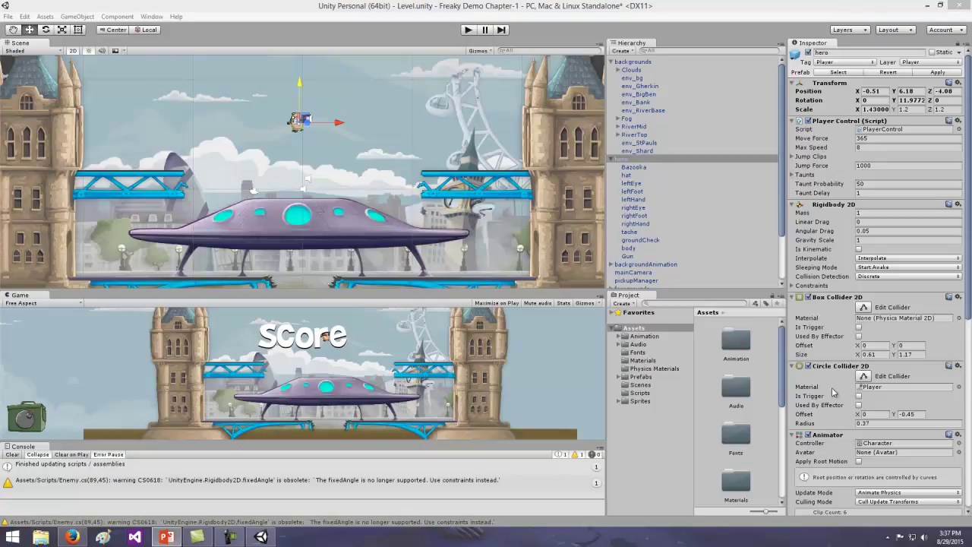
Review all of the hero's components and their properties, from Transform through Audio Source.
scroll(968, 281, down, 5)
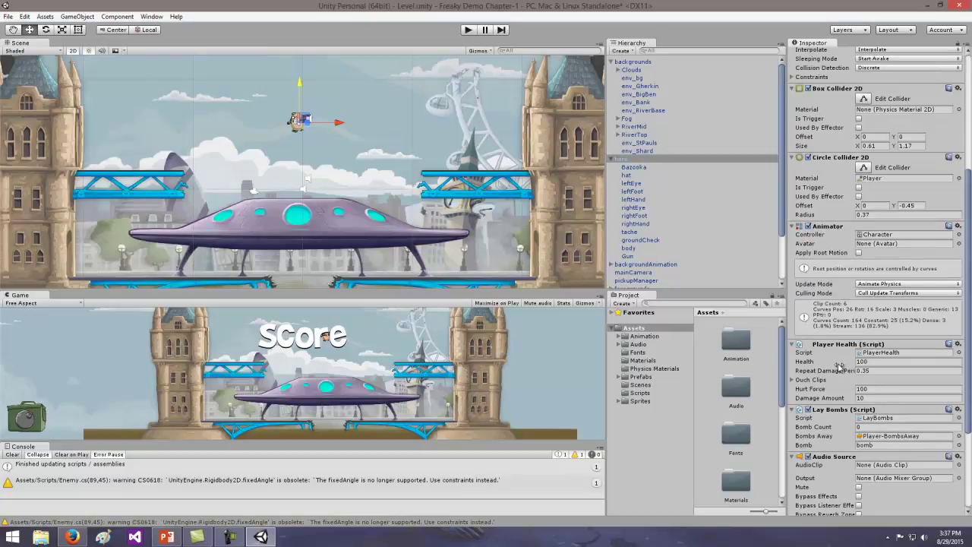
scroll(918, 388, down, 3)
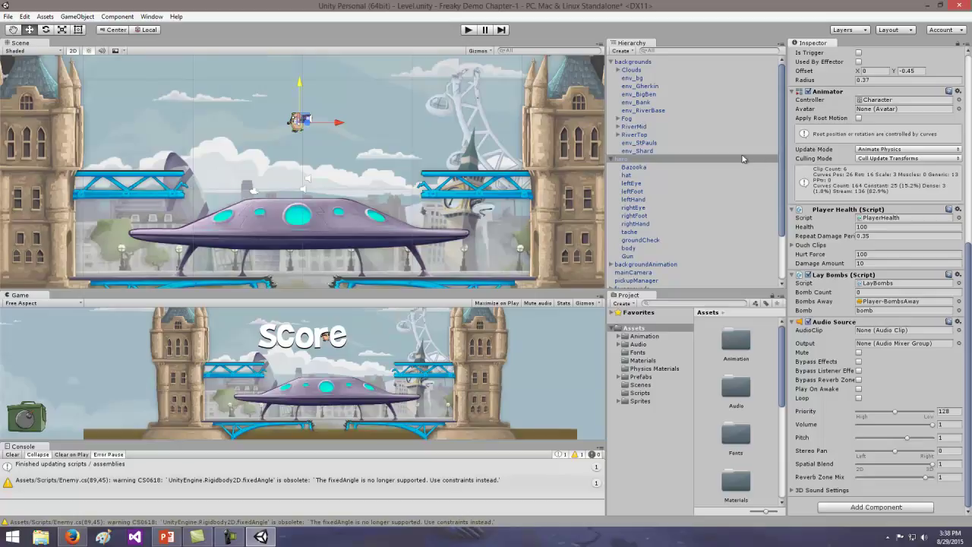
click(647, 157)
drag(969, 309, 969, 110)
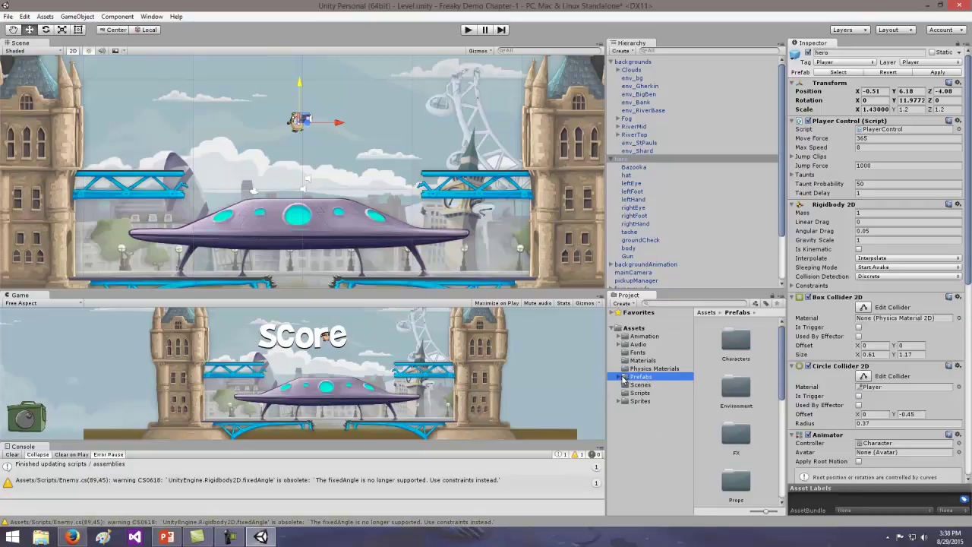
Open the Characters folder inside Prefabs and select the enemy1 prefab to inspect its components.
double_click(733, 349)
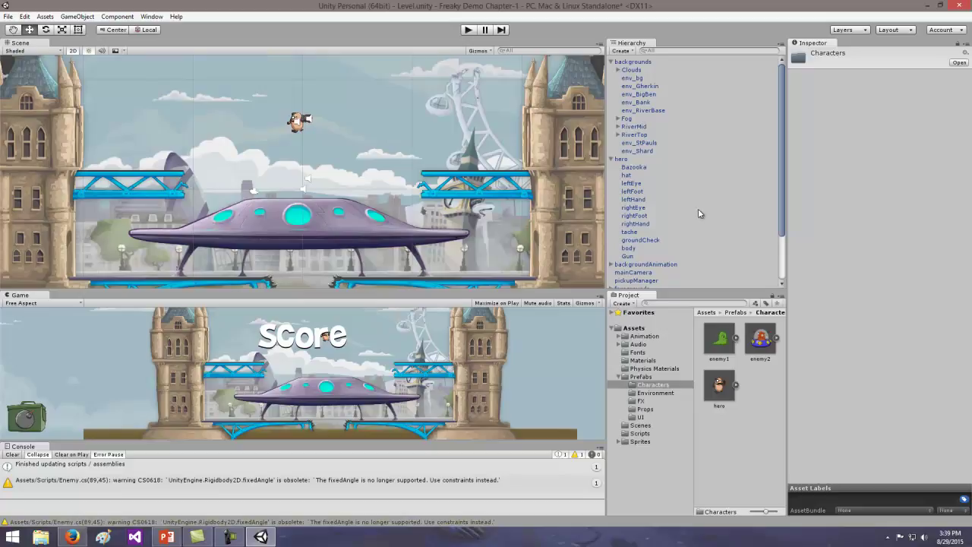
click(724, 346)
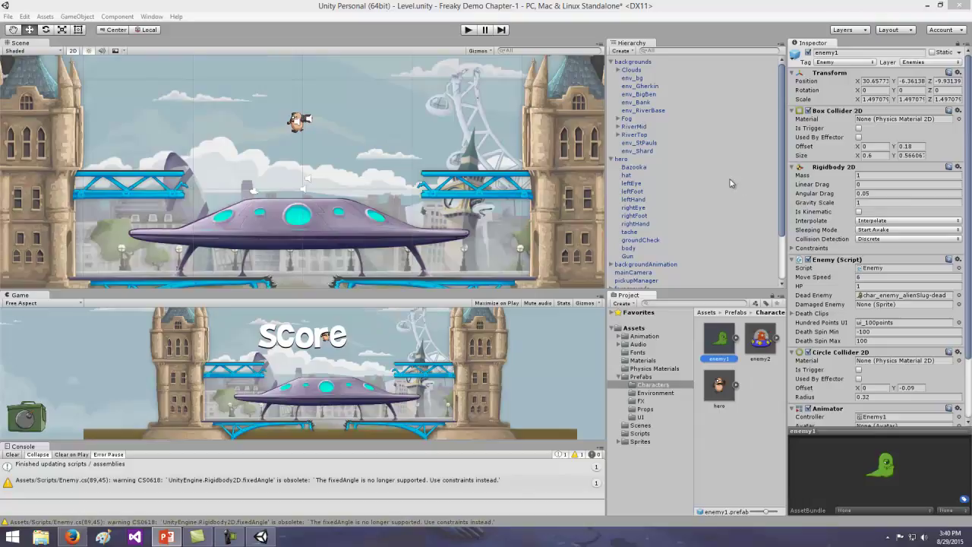
Select the hero in the scene's object list and open the Unity Manual.
click(697, 159)
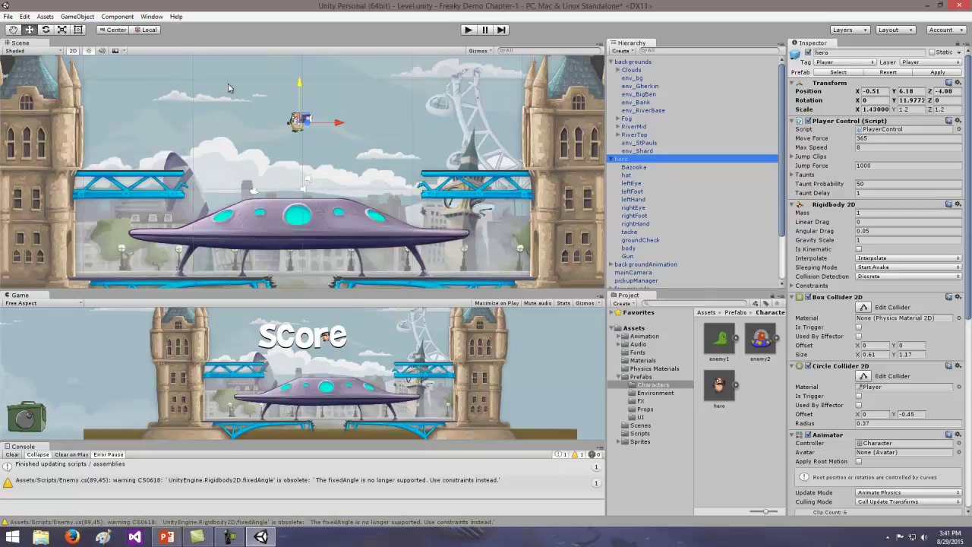
click(176, 17)
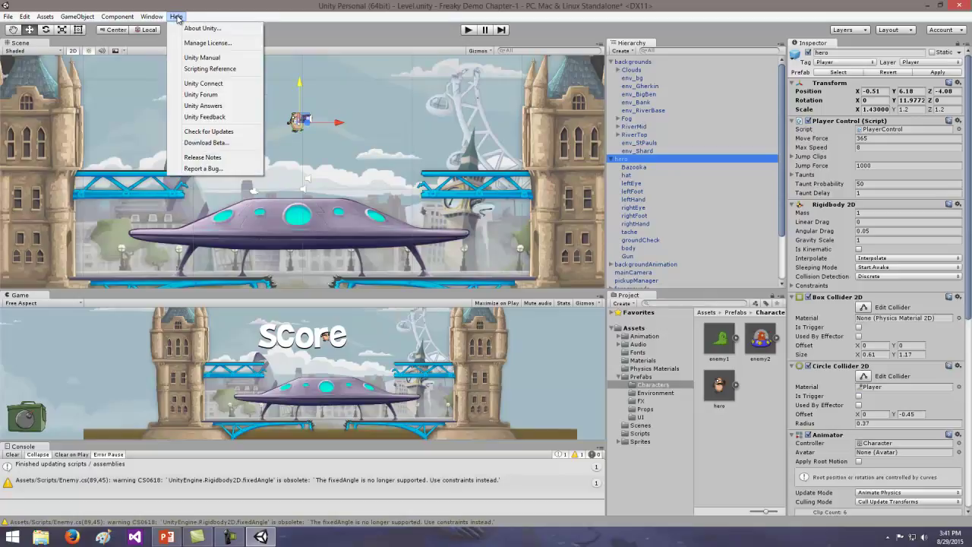
click(206, 58)
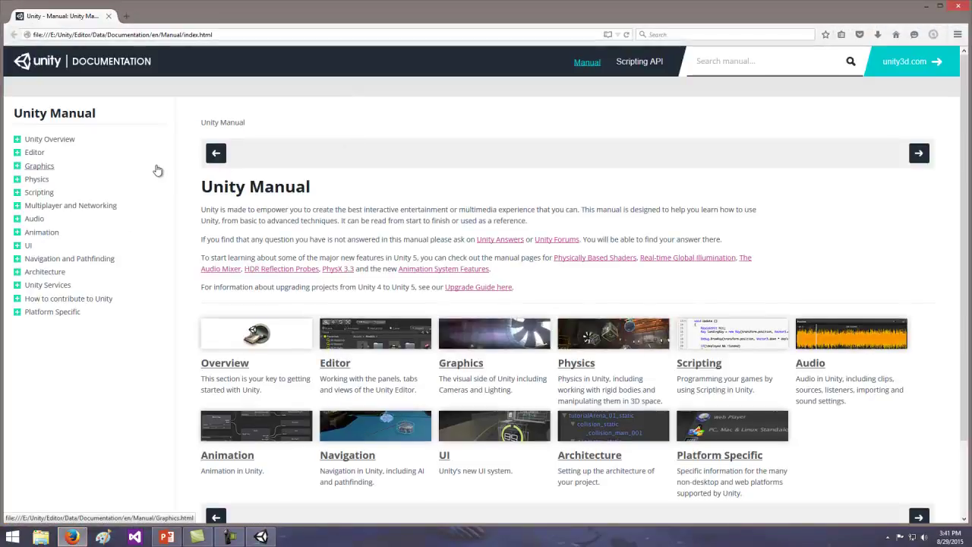
Open the manual's Basic Layout page under UI Overview and read through the Rect Tool, Rect Transform, Pivot and Anchors sections.
click(18, 246)
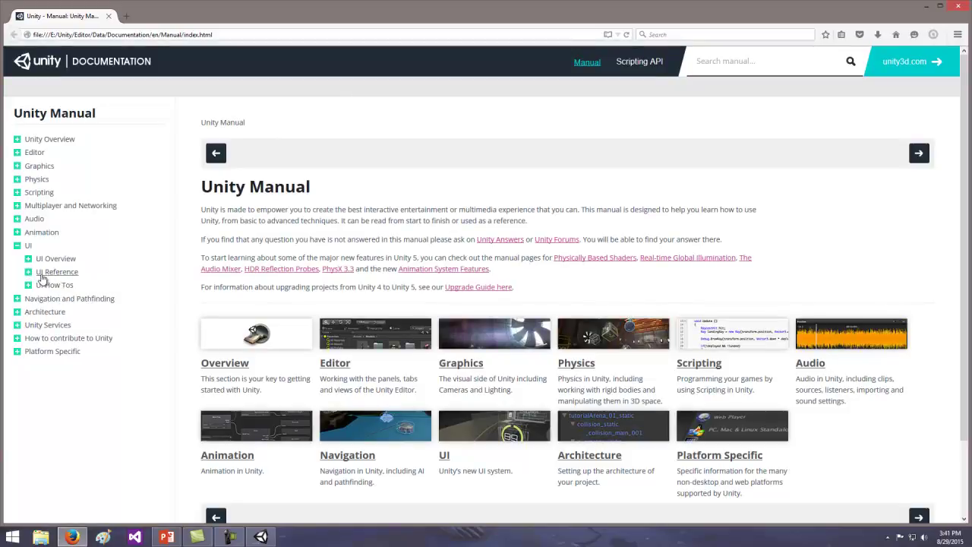
click(29, 259)
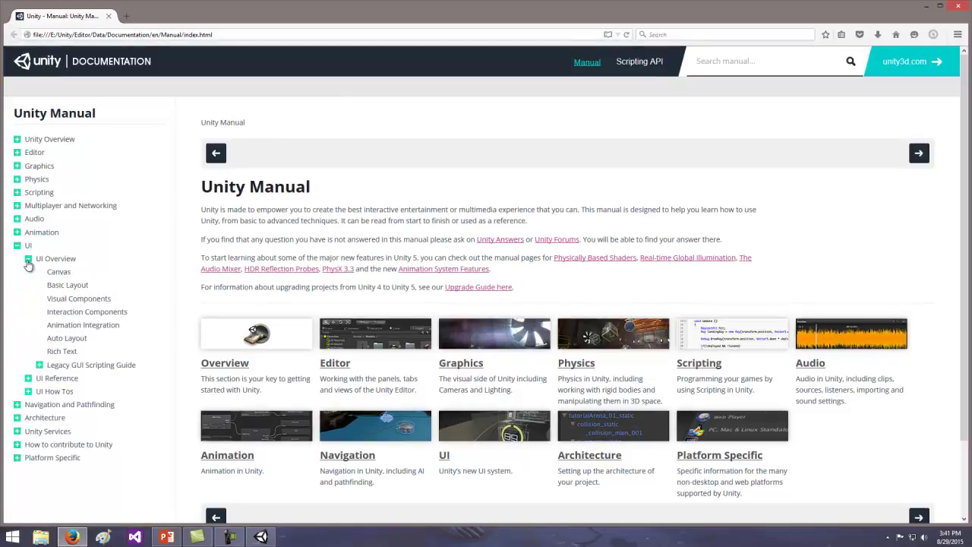
click(61, 287)
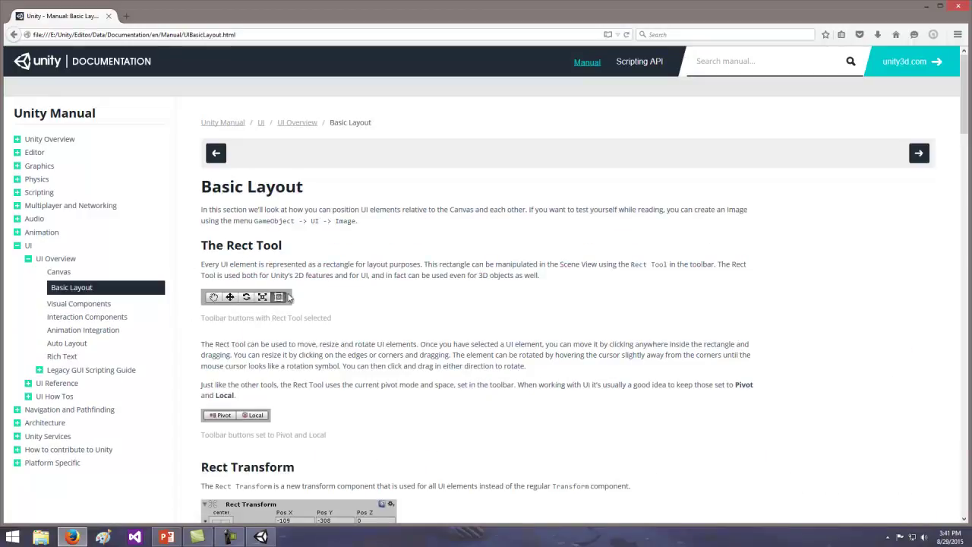
scroll(331, 303, down, 5)
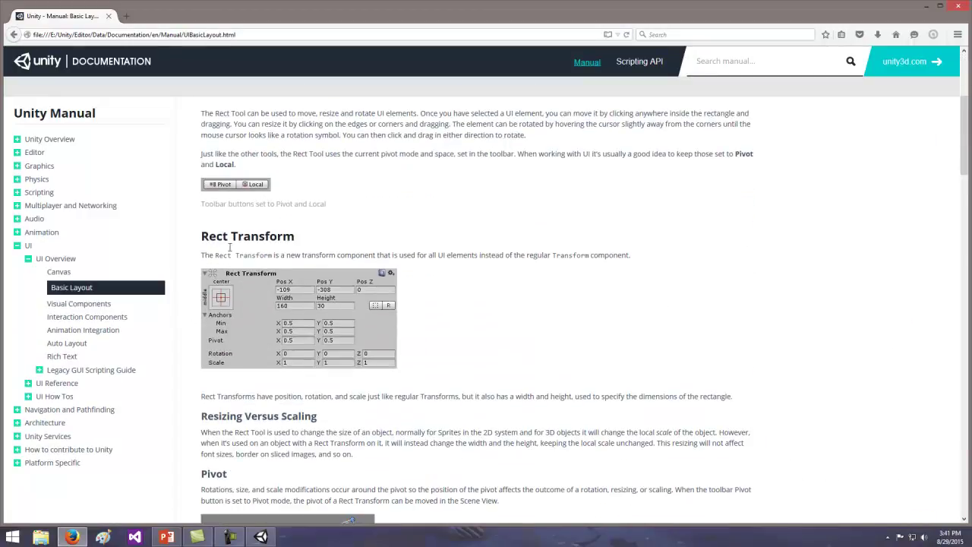
scroll(306, 303, down, 6)
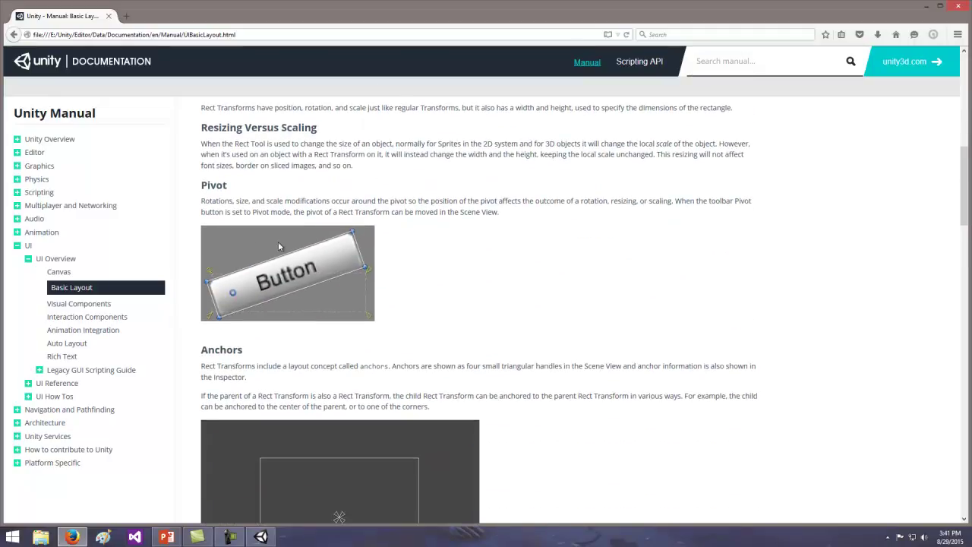
scroll(368, 302, down, 5)
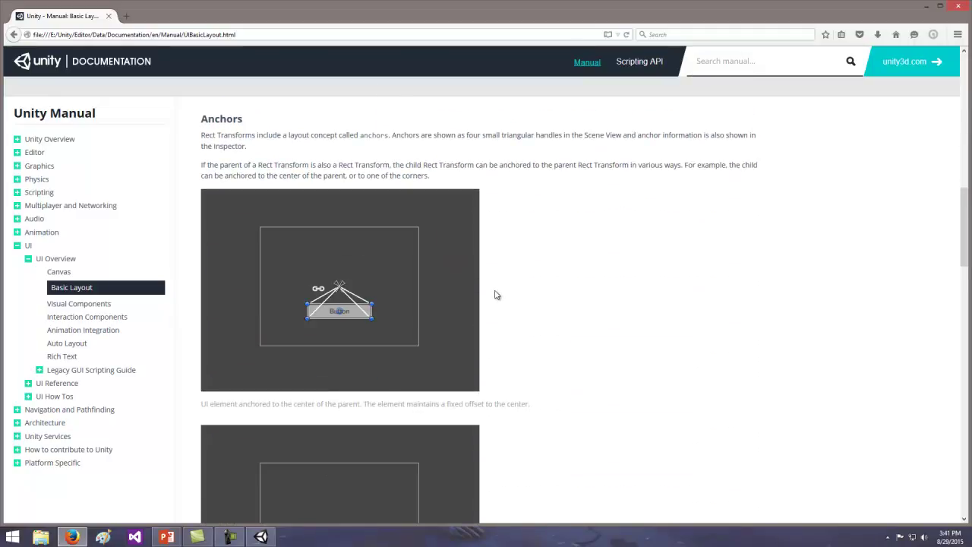
scroll(527, 296, down, 15)
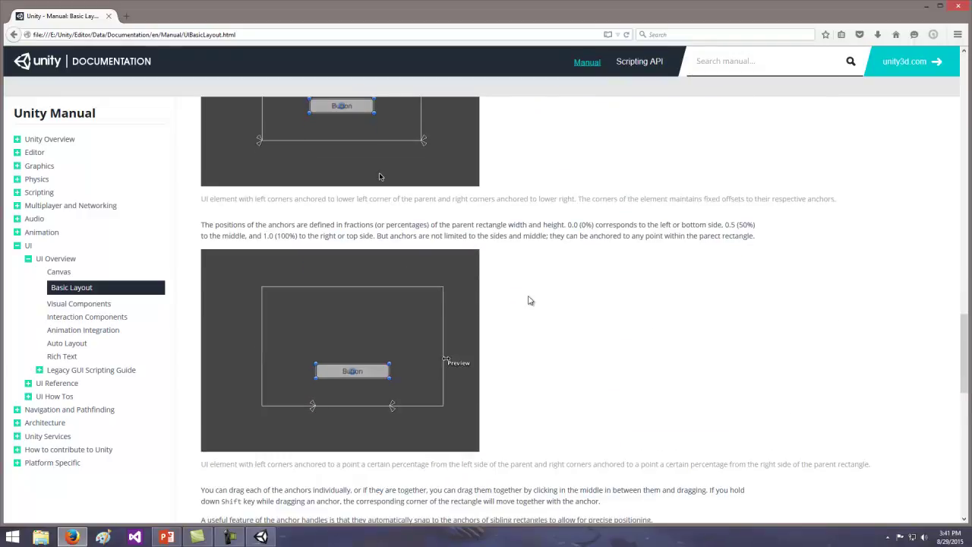
scroll(530, 300, down, 8)
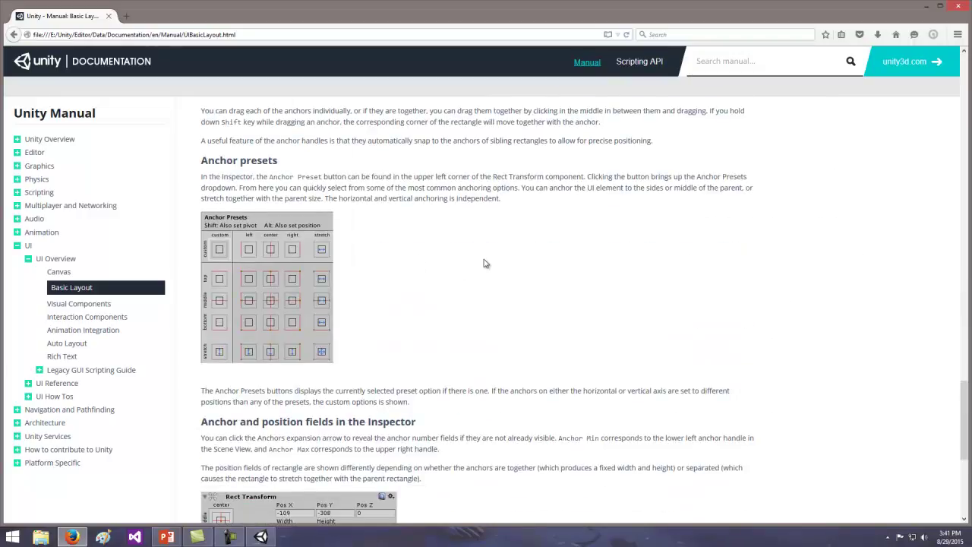
scroll(486, 263, down, 4)
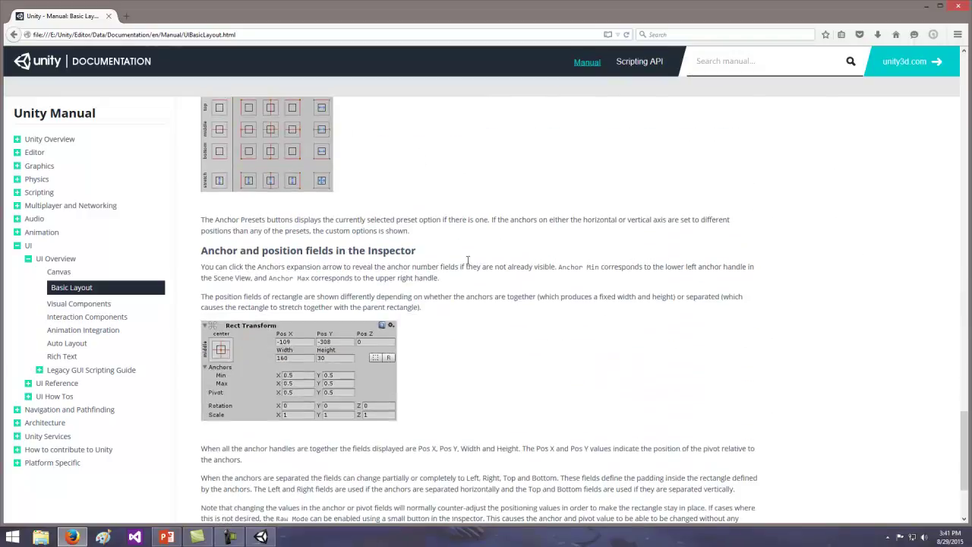
Browse the manual's Multiplayer and Networking, Audio and Animation topics, view the Visual Components page under UI Overview, and close the manual.
click(17, 205)
click(17, 258)
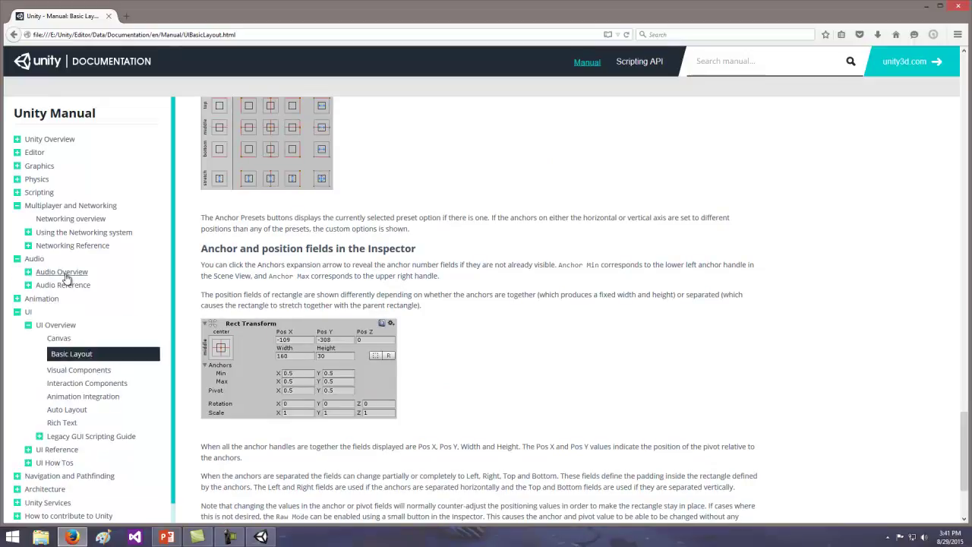
click(16, 298)
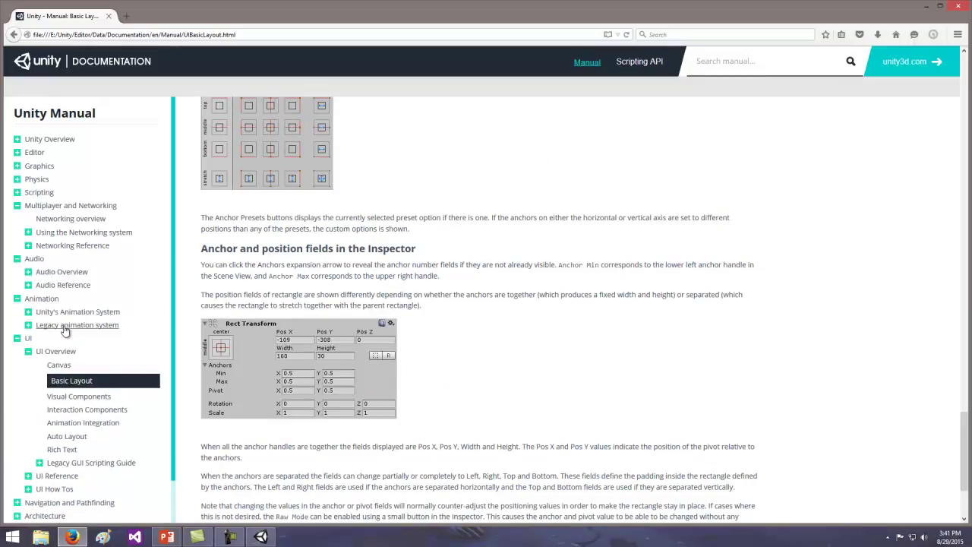
scroll(88, 330, down, 1)
click(86, 362)
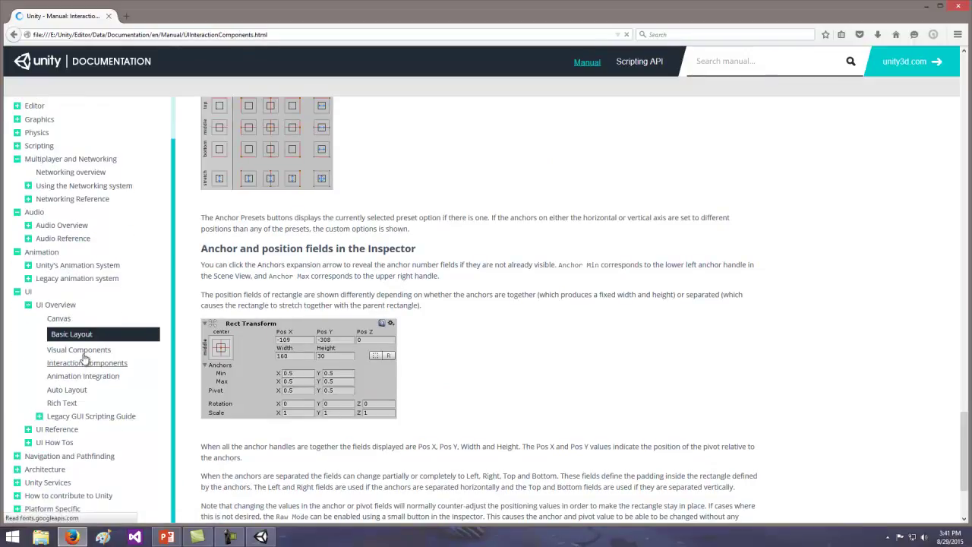
click(85, 302)
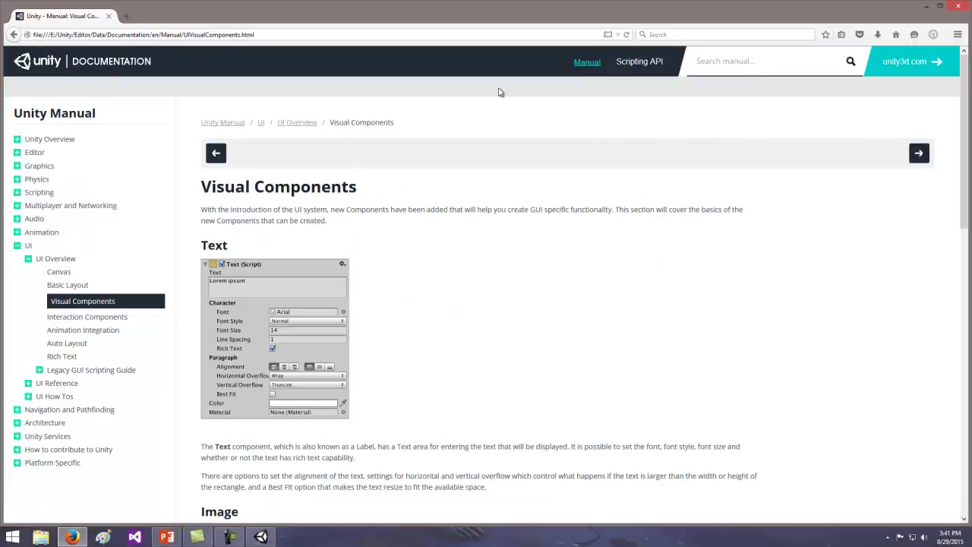
click(956, 6)
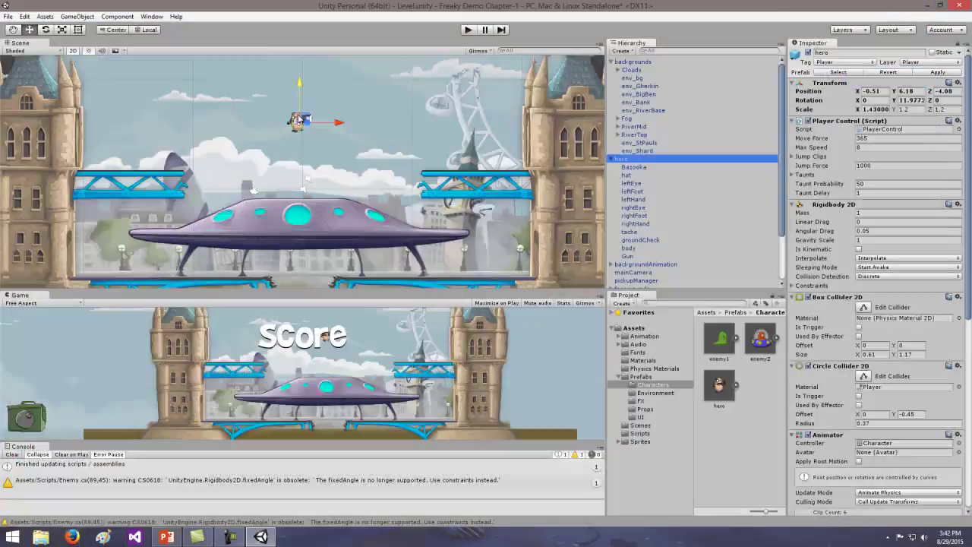
click(177, 17)
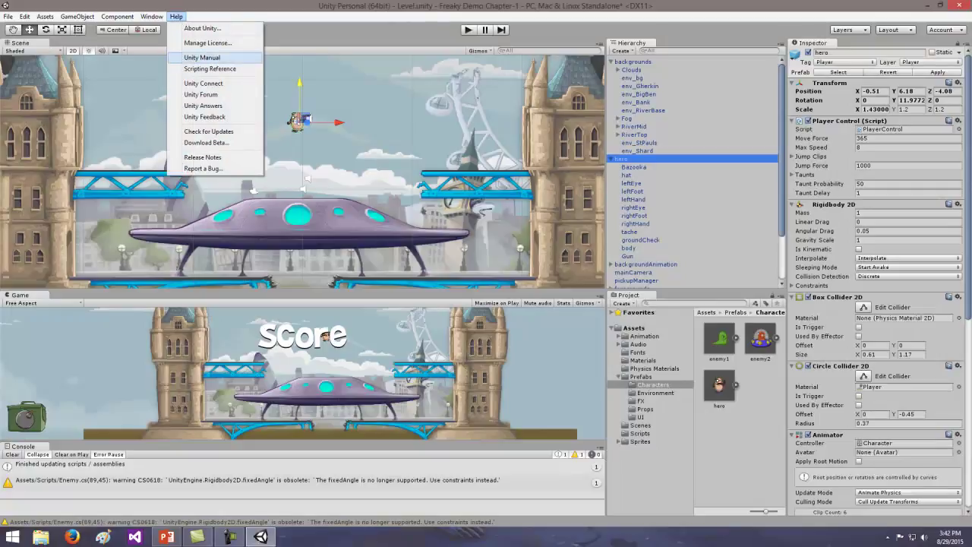
click(202, 57)
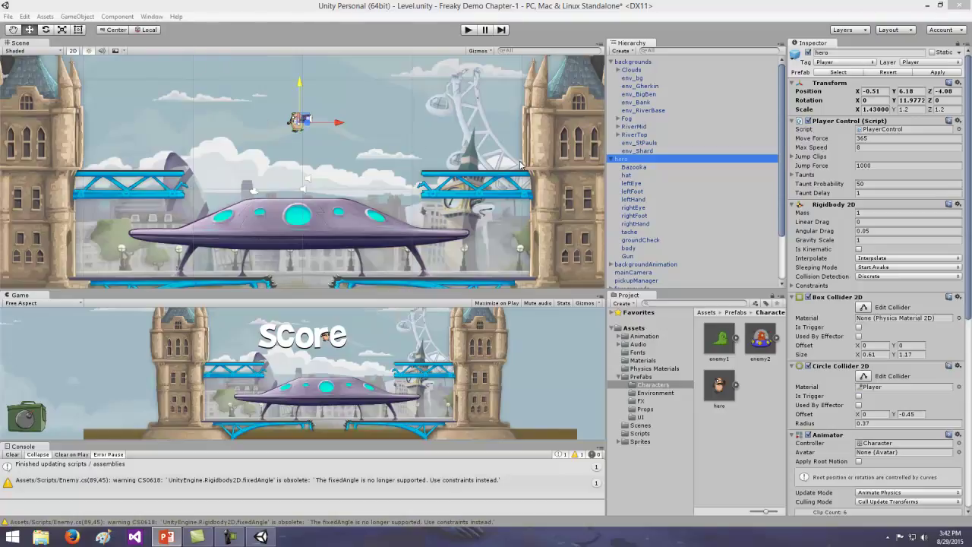
click(154, 16)
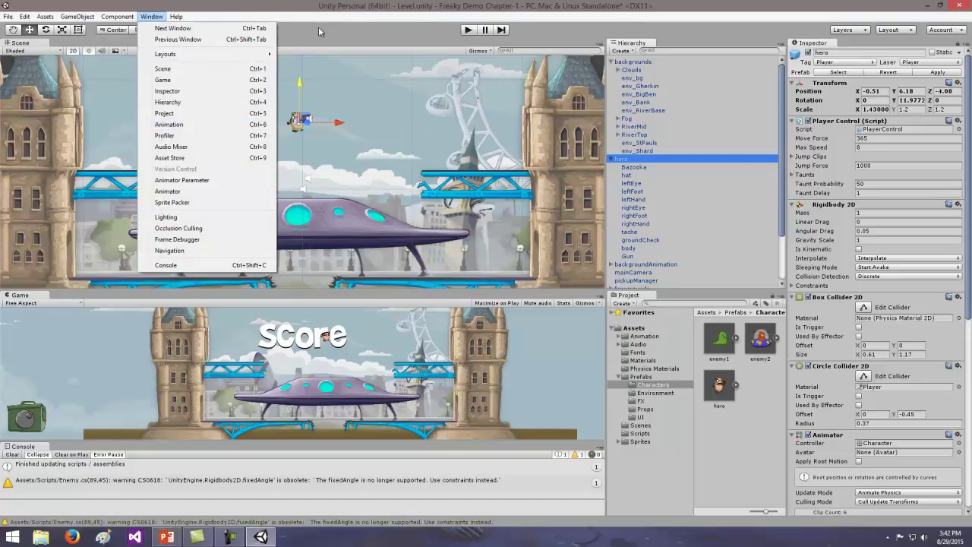
click(318, 27)
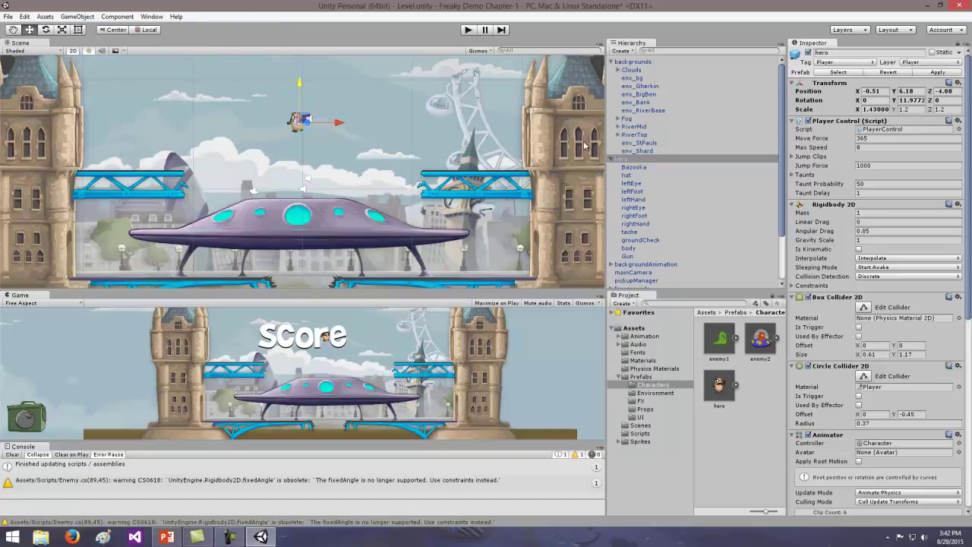
Close the Project panel and reopen it as a separate window.
right_click(634, 297)
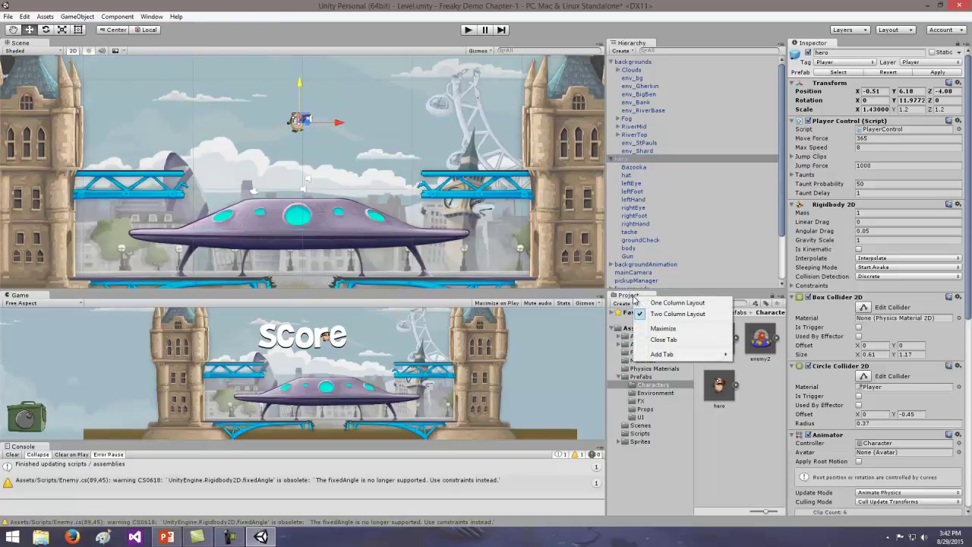
click(663, 340)
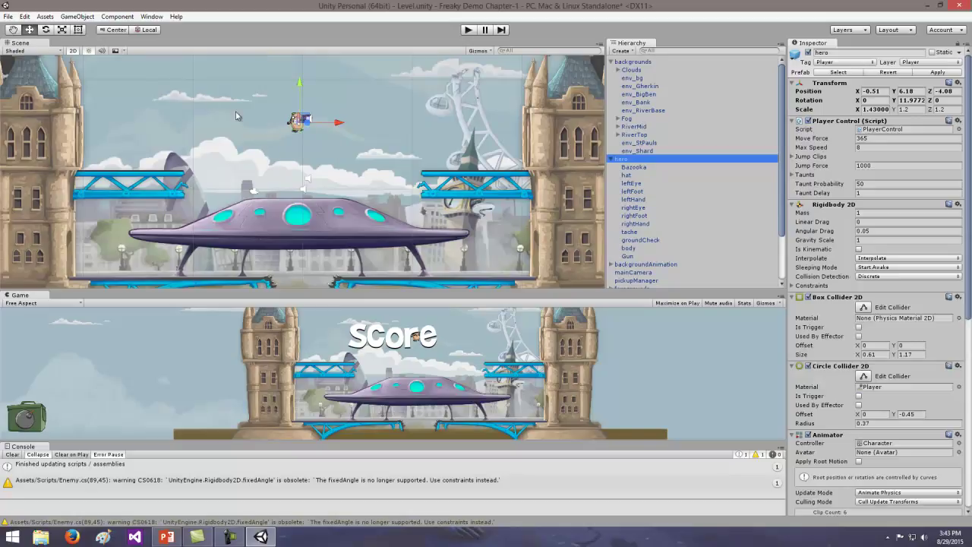
click(152, 19)
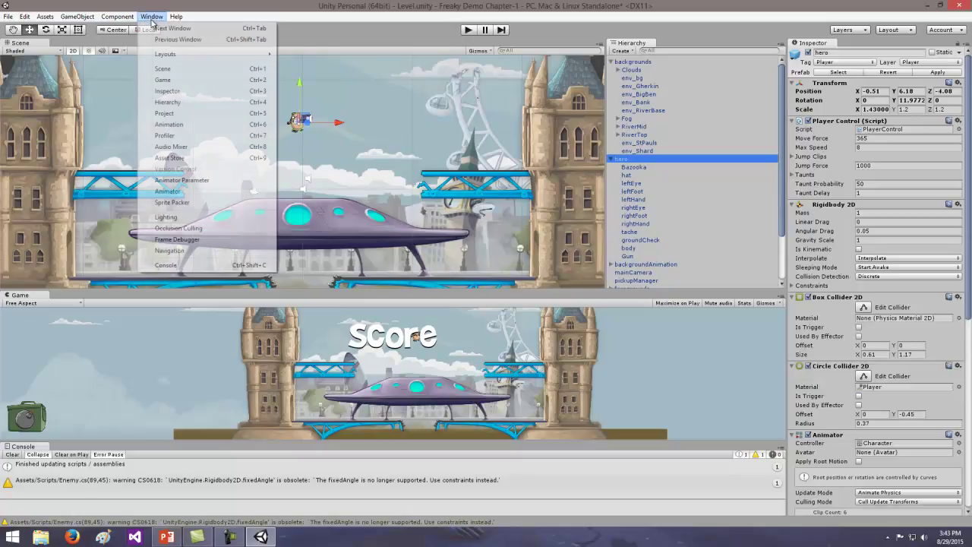
click(182, 113)
Dock the Project panel to the right of the Game view, above the Console.
drag(45, 13, 630, 304)
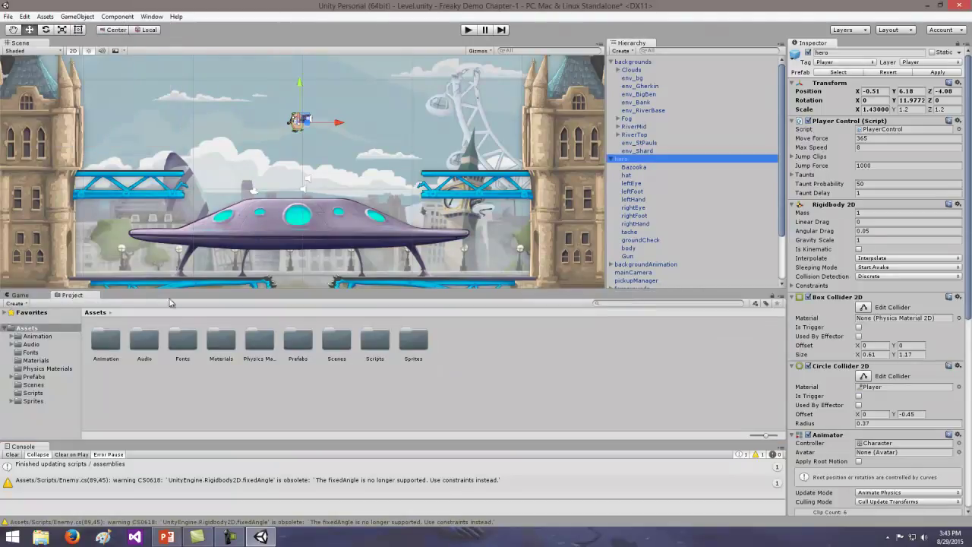
drag(72, 296, 547, 313)
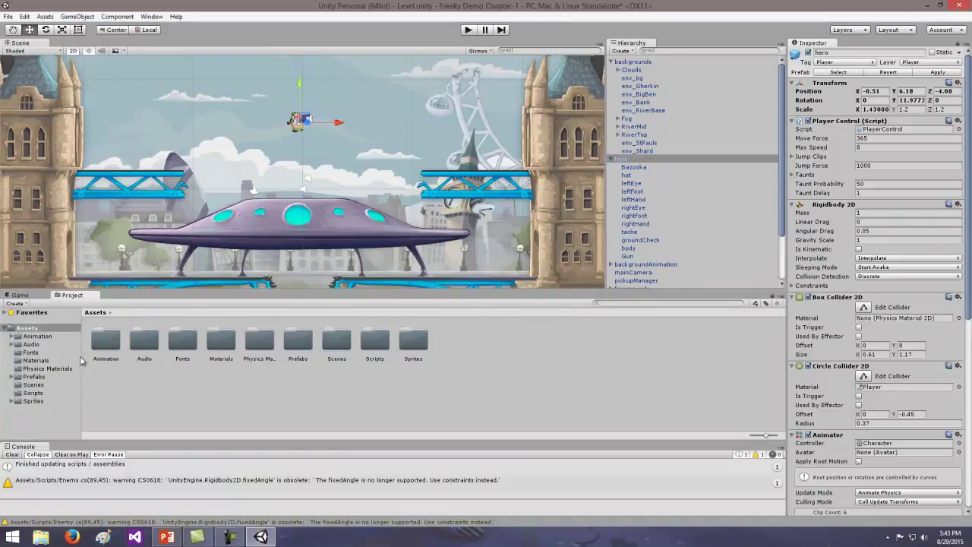
drag(72, 294, 614, 321)
drag(210, 249, 734, 418)
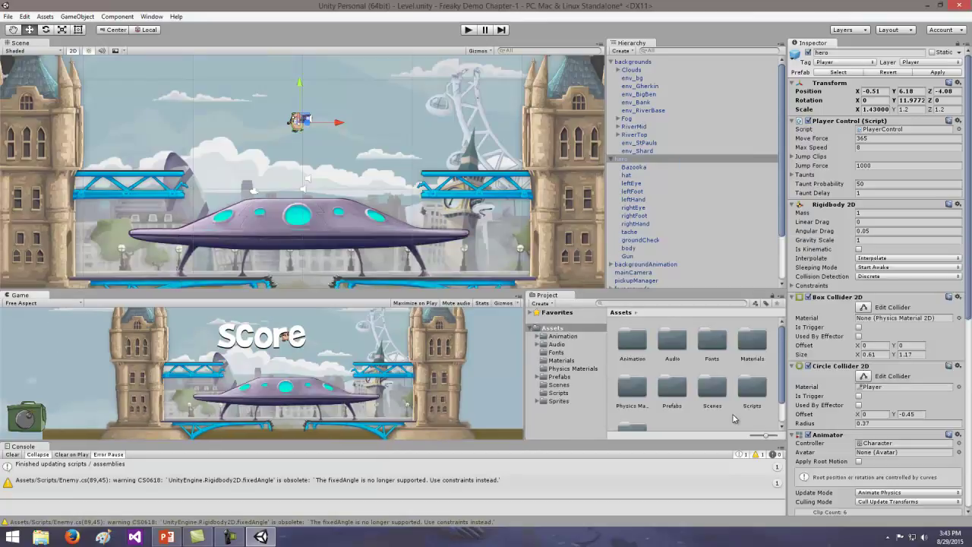
Widen the Game view until the Project panel lines up with the Hierarchy, and reduce the Console's height.
drag(526, 354, 605, 358)
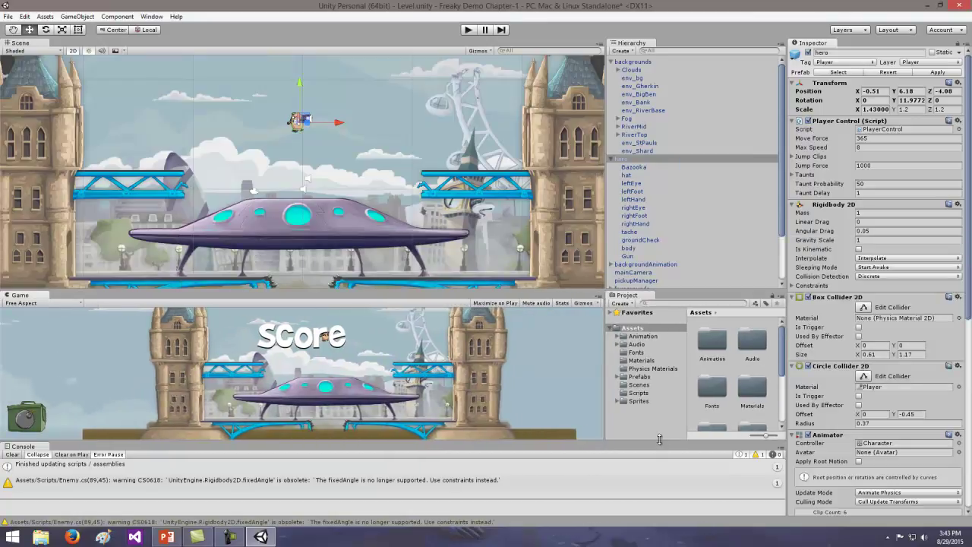
drag(659, 439, 661, 453)
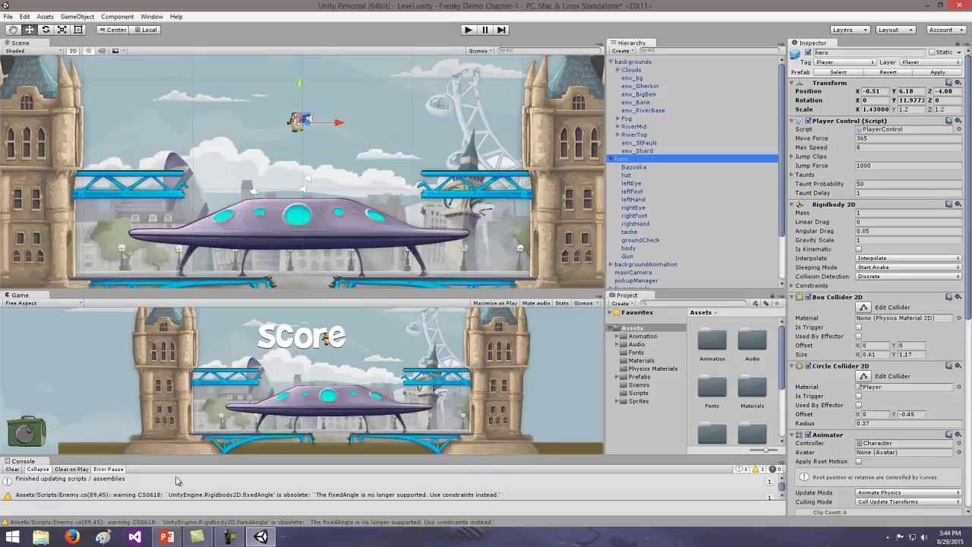
Switch to the PowerPoint slideshow and show the "One Last Thing" slide.
key(alt+Tab)
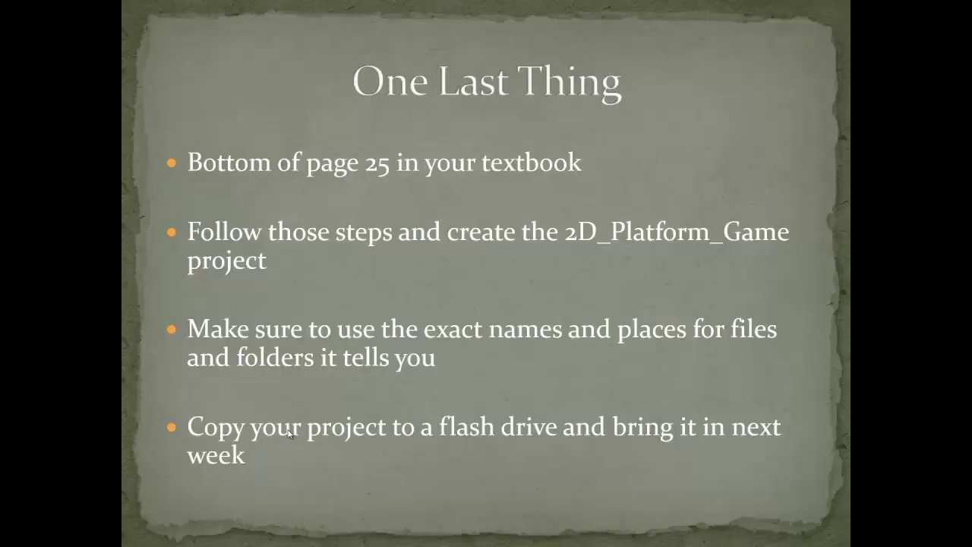